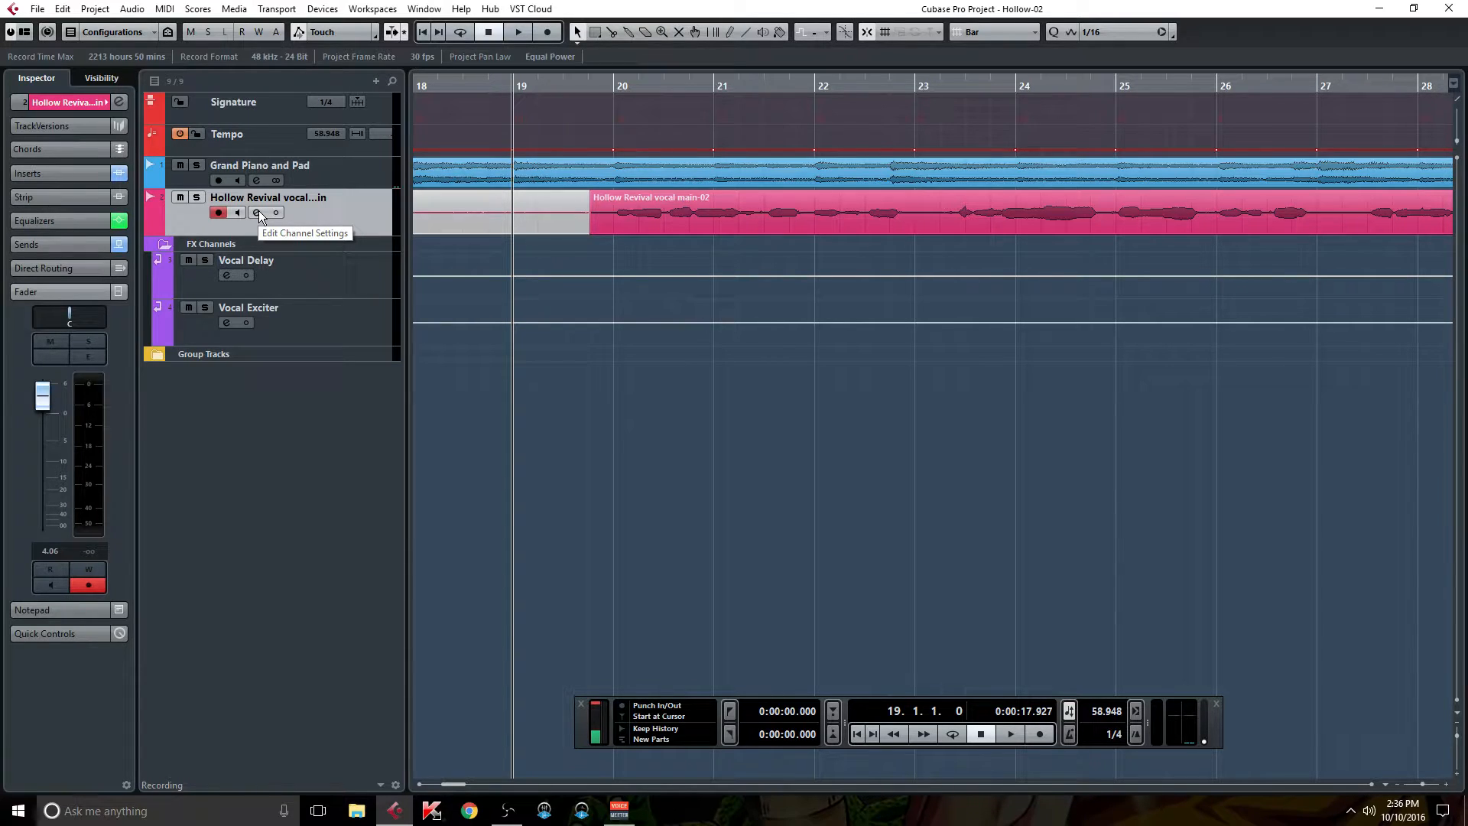
Add a stereo FX channel named Vocal Plate with the UAD EMT 140 reverb to send 1 of the Hollow Revival vocal track.
{"action": "left_click", "coordinate": [259, 213]}
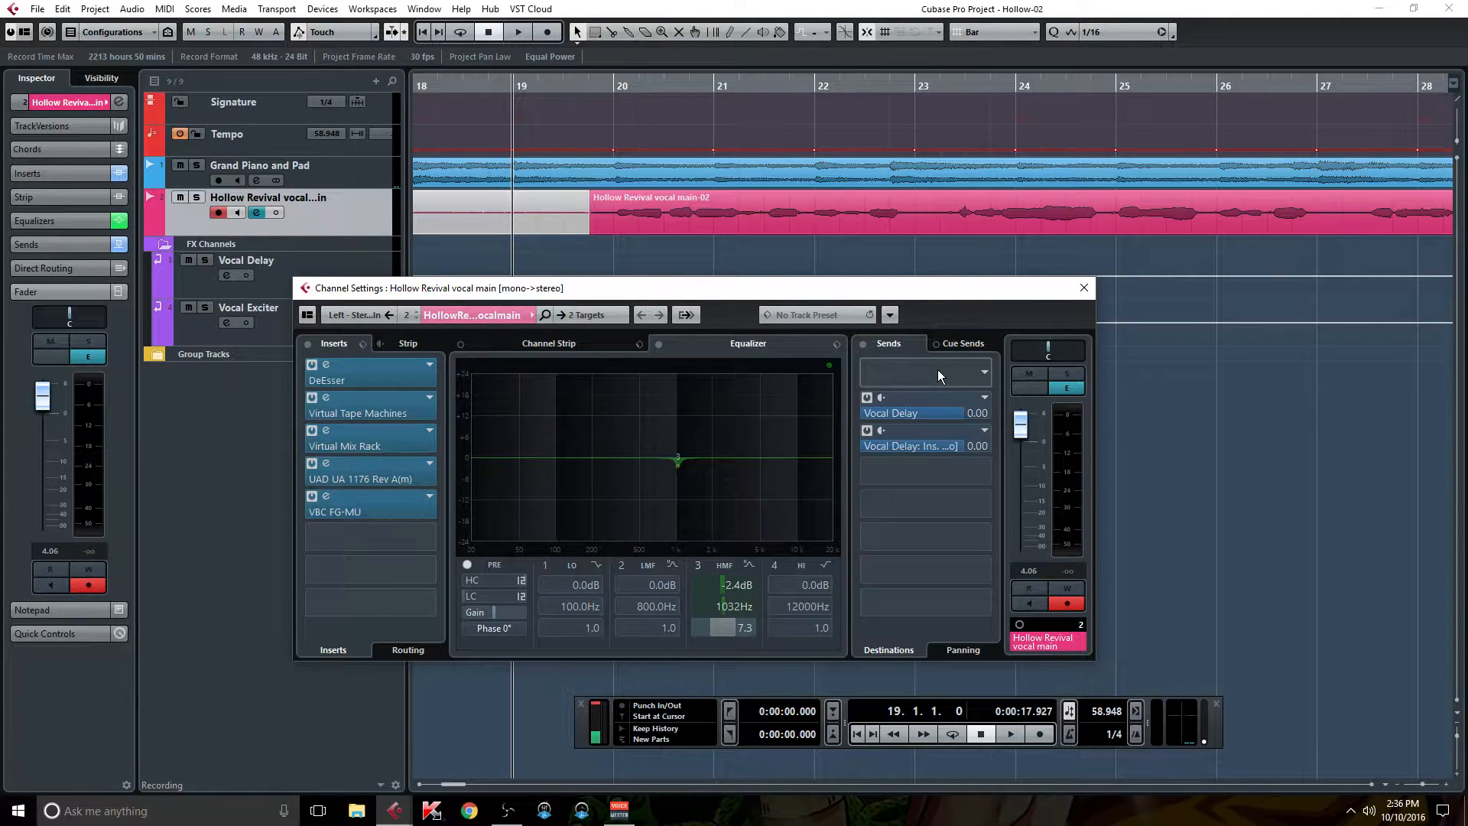
{"action": "right_click", "coordinate": [900, 368]}
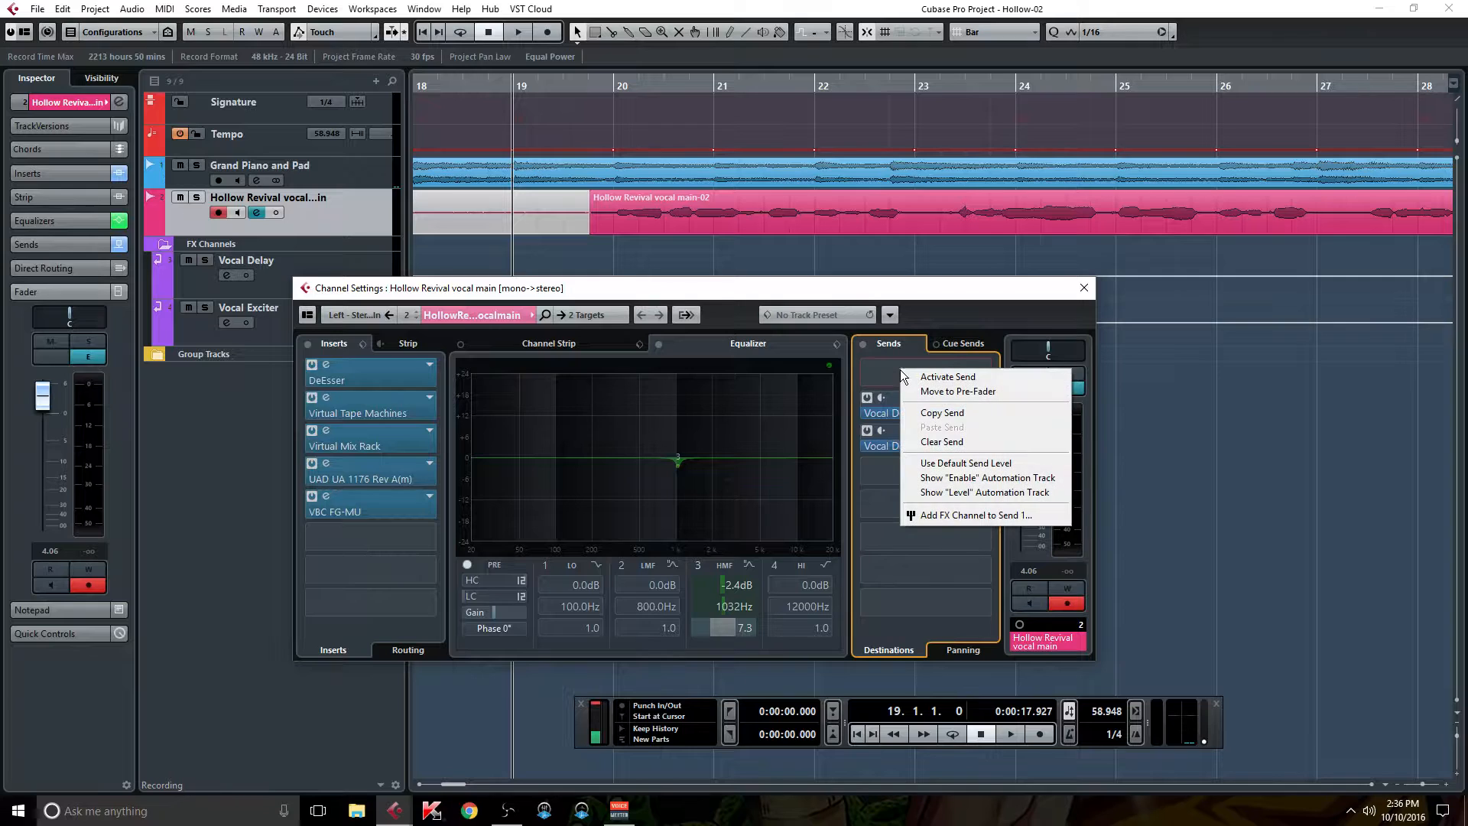
{"action": "left_click", "coordinate": [972, 517]}
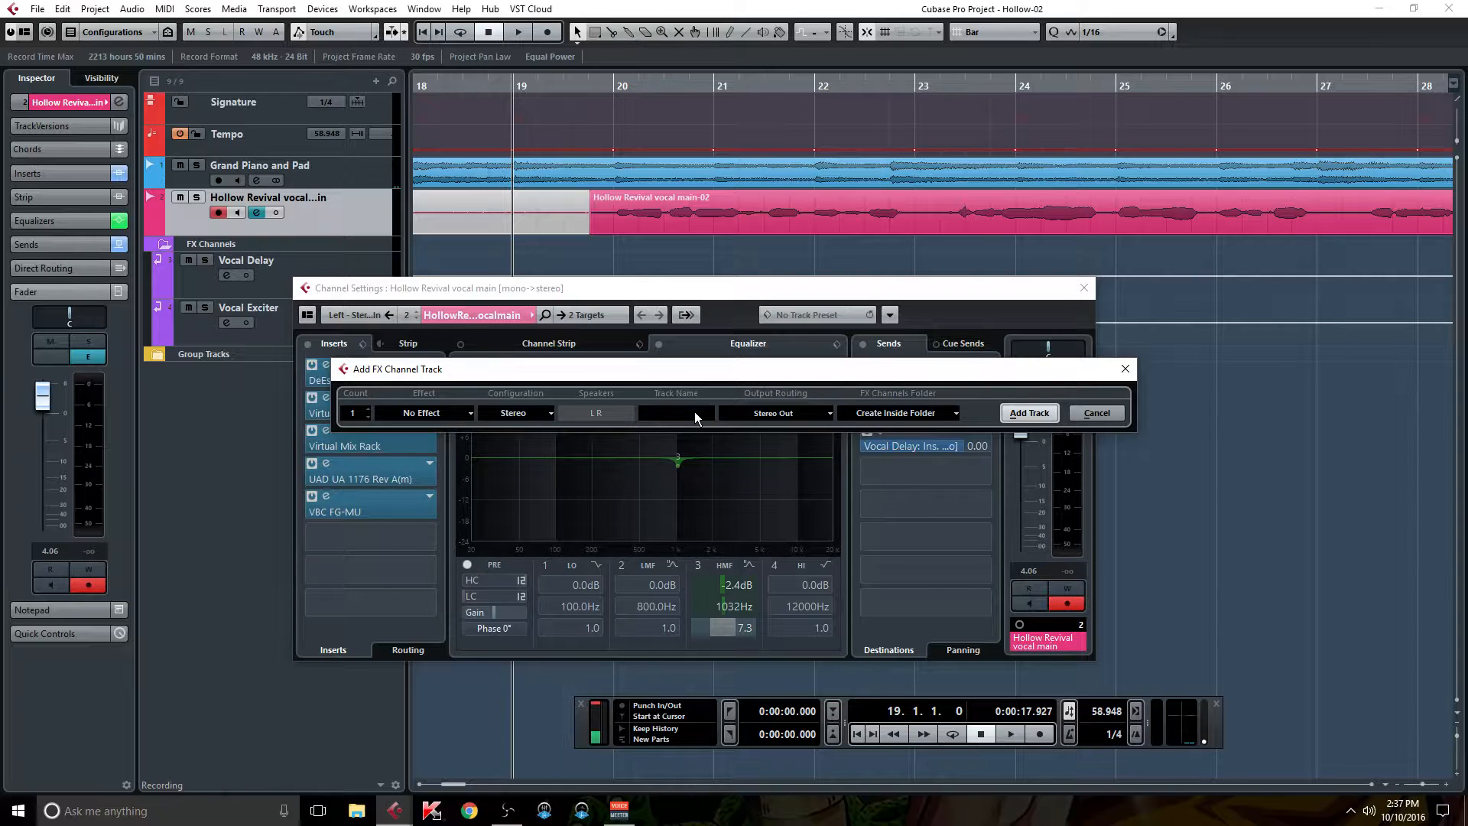
{"action": "type", "text": "Vocal Plate"}
{"action": "left_click", "coordinate": [468, 413]}
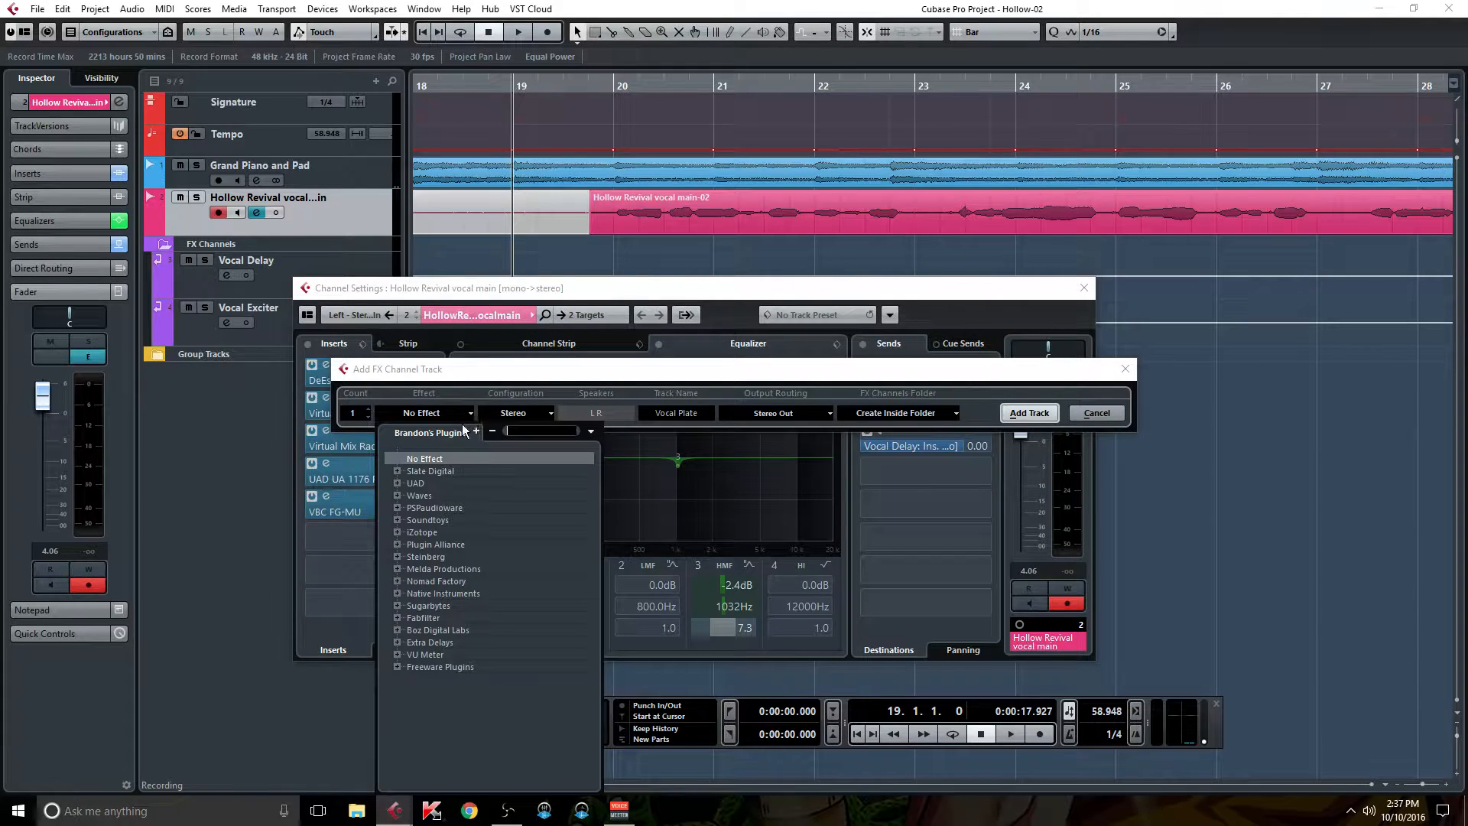
{"action": "left_click", "coordinate": [396, 483]}
{"action": "left_click", "coordinate": [413, 520]}
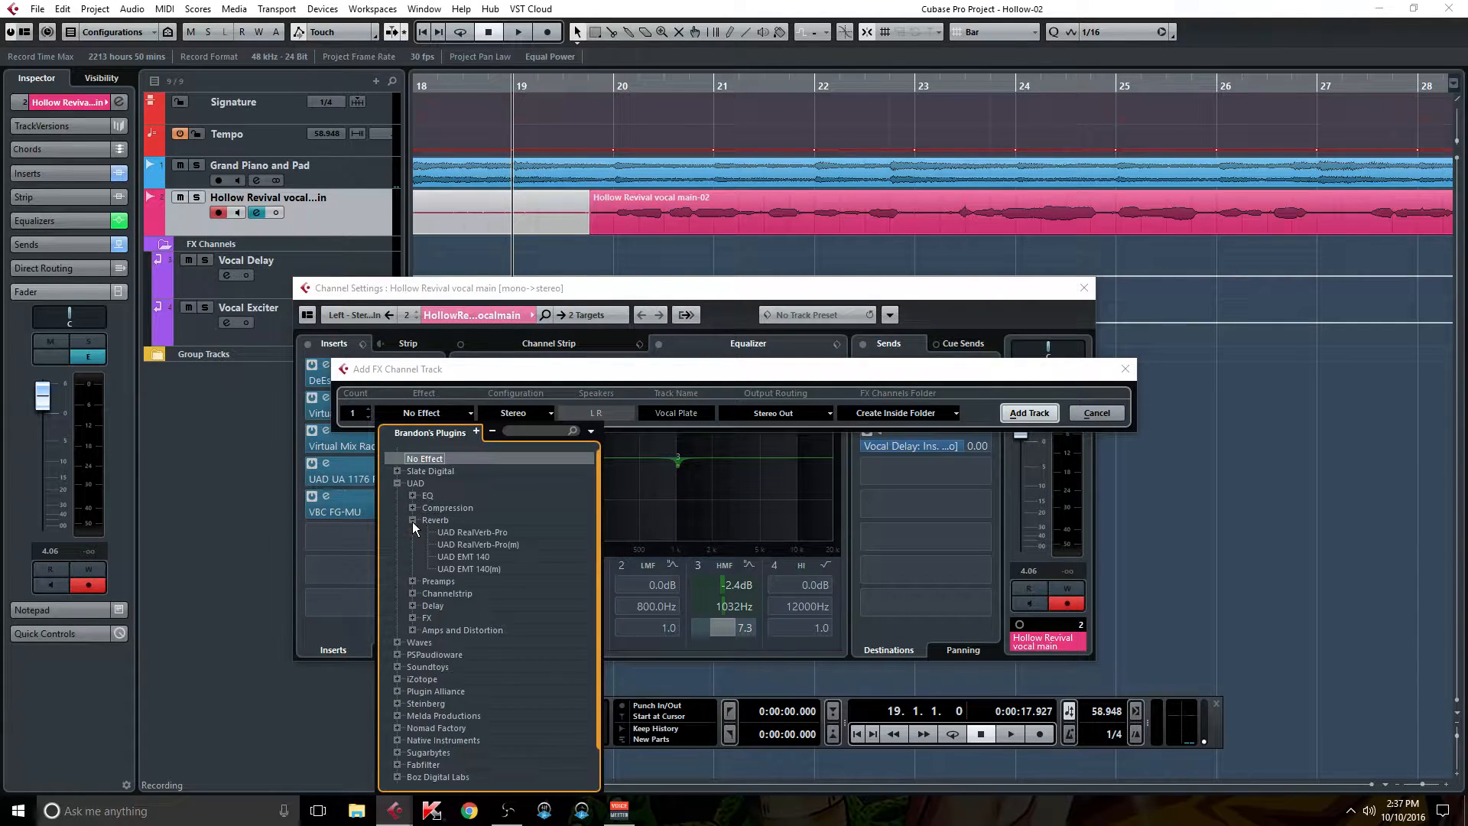
{"action": "left_click", "coordinate": [463, 557]}
{"action": "left_click", "coordinate": [1021, 415]}
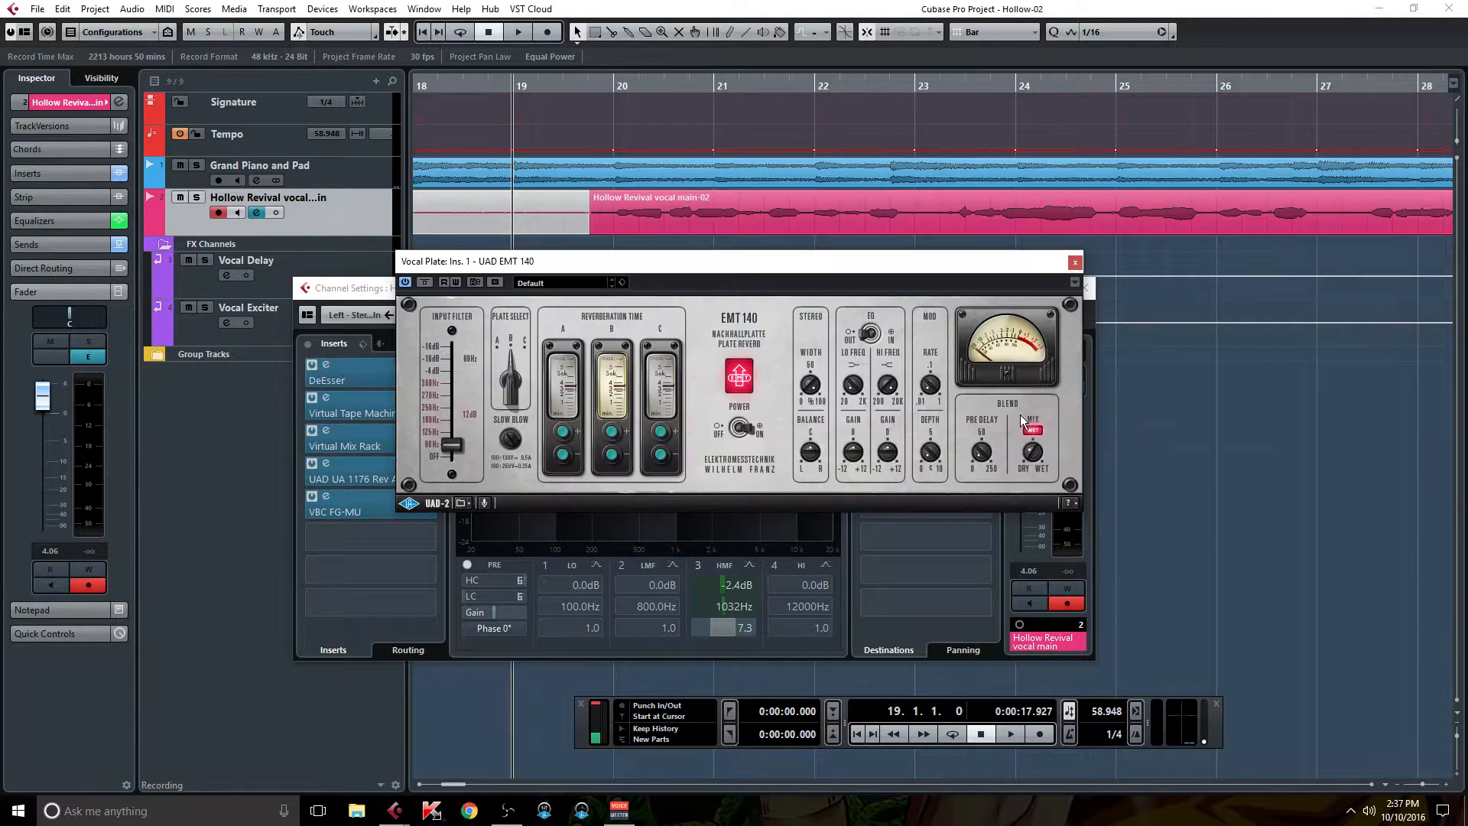
Close the vocal's channel settings and raise the EMT 140's input filter while the song plays.
{"action": "left_click", "coordinate": [1085, 289]}
{"action": "left_click_drag", "start_coordinate": [612, 366], "coordinate": [744, 285]}
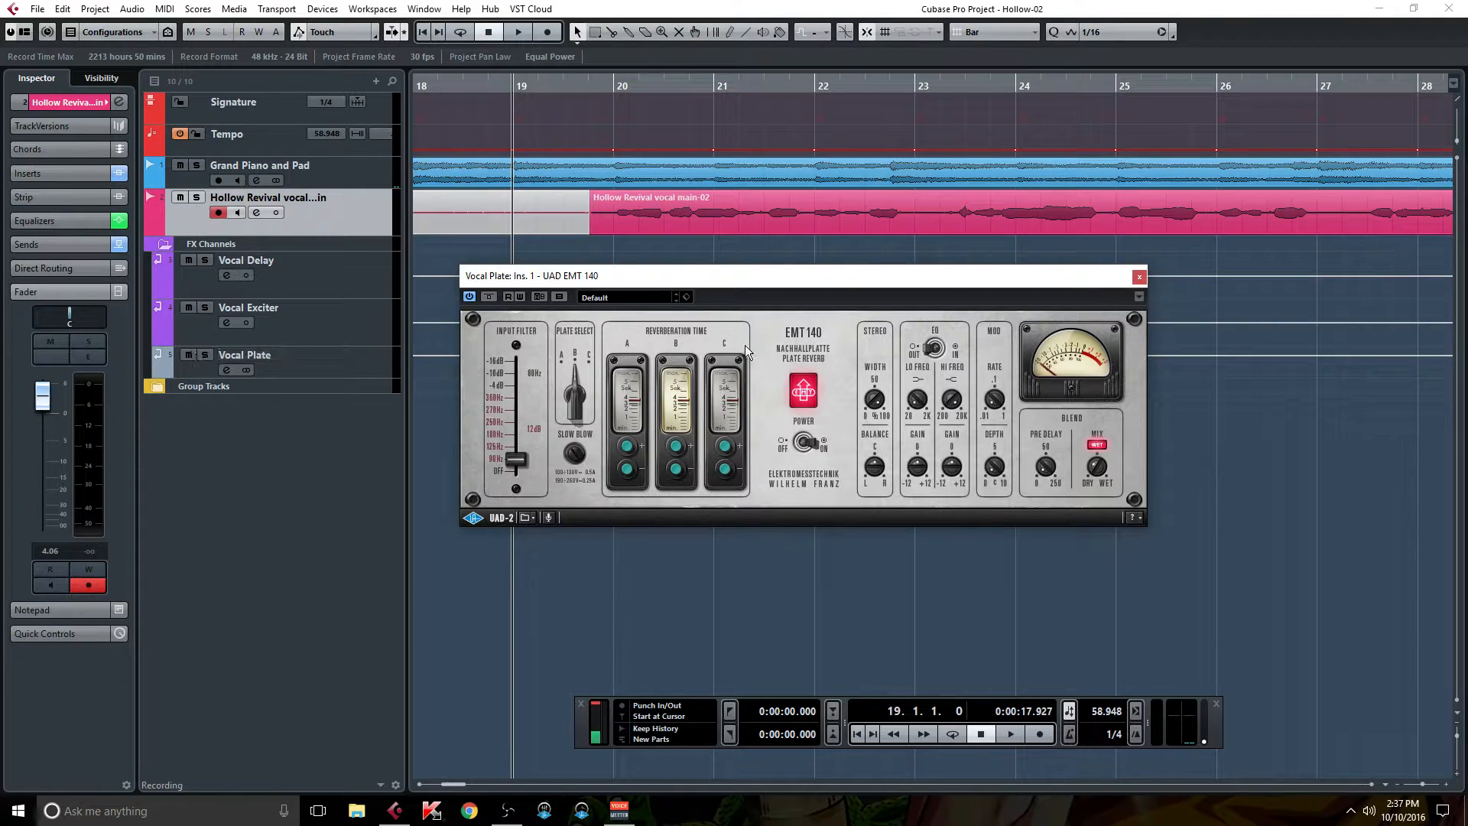
{"action": "key", "text": "space"}
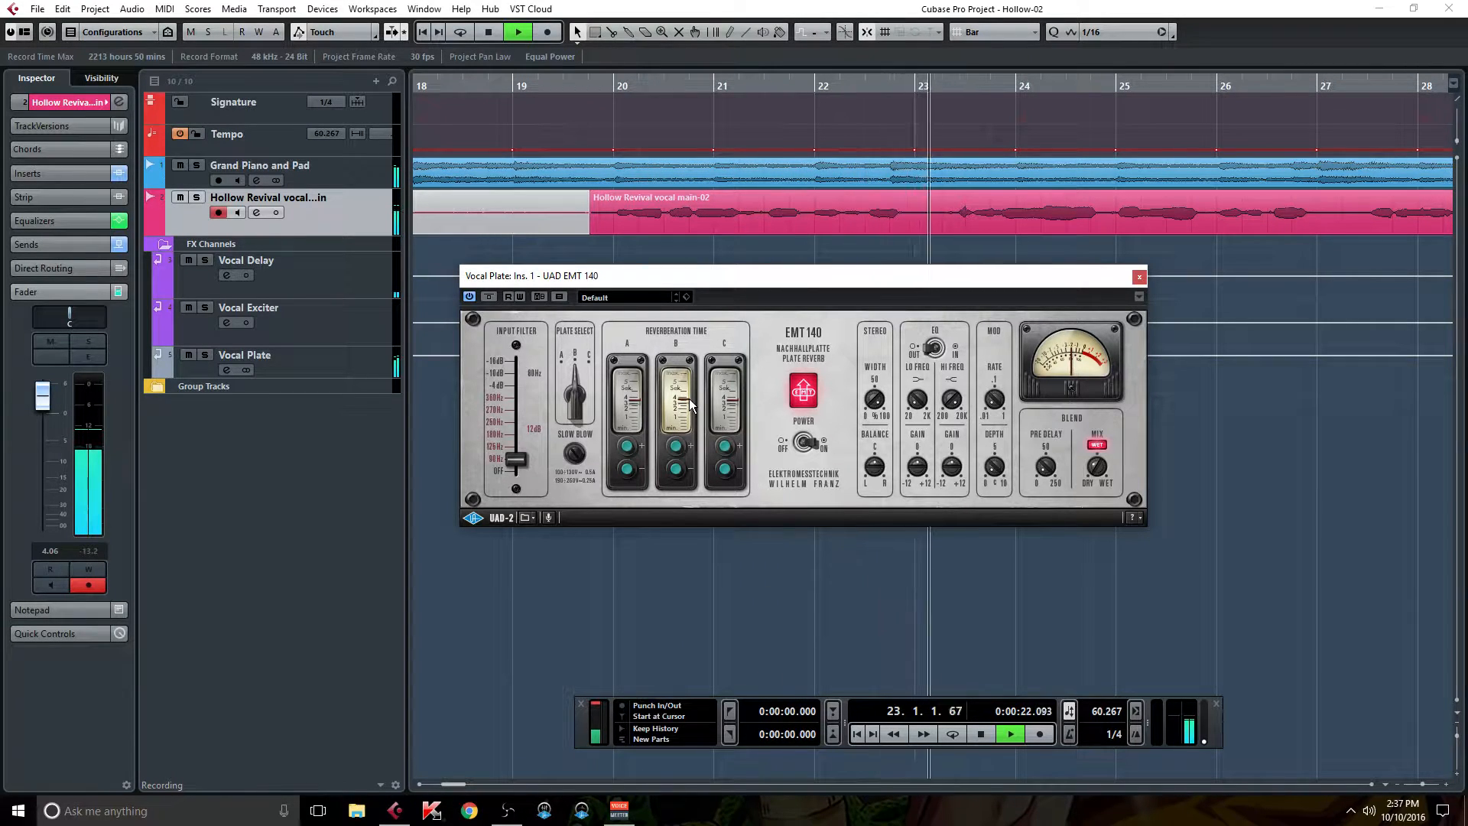
{"action": "left_click_drag", "start_coordinate": [516, 461], "coordinate": [524, 403]}
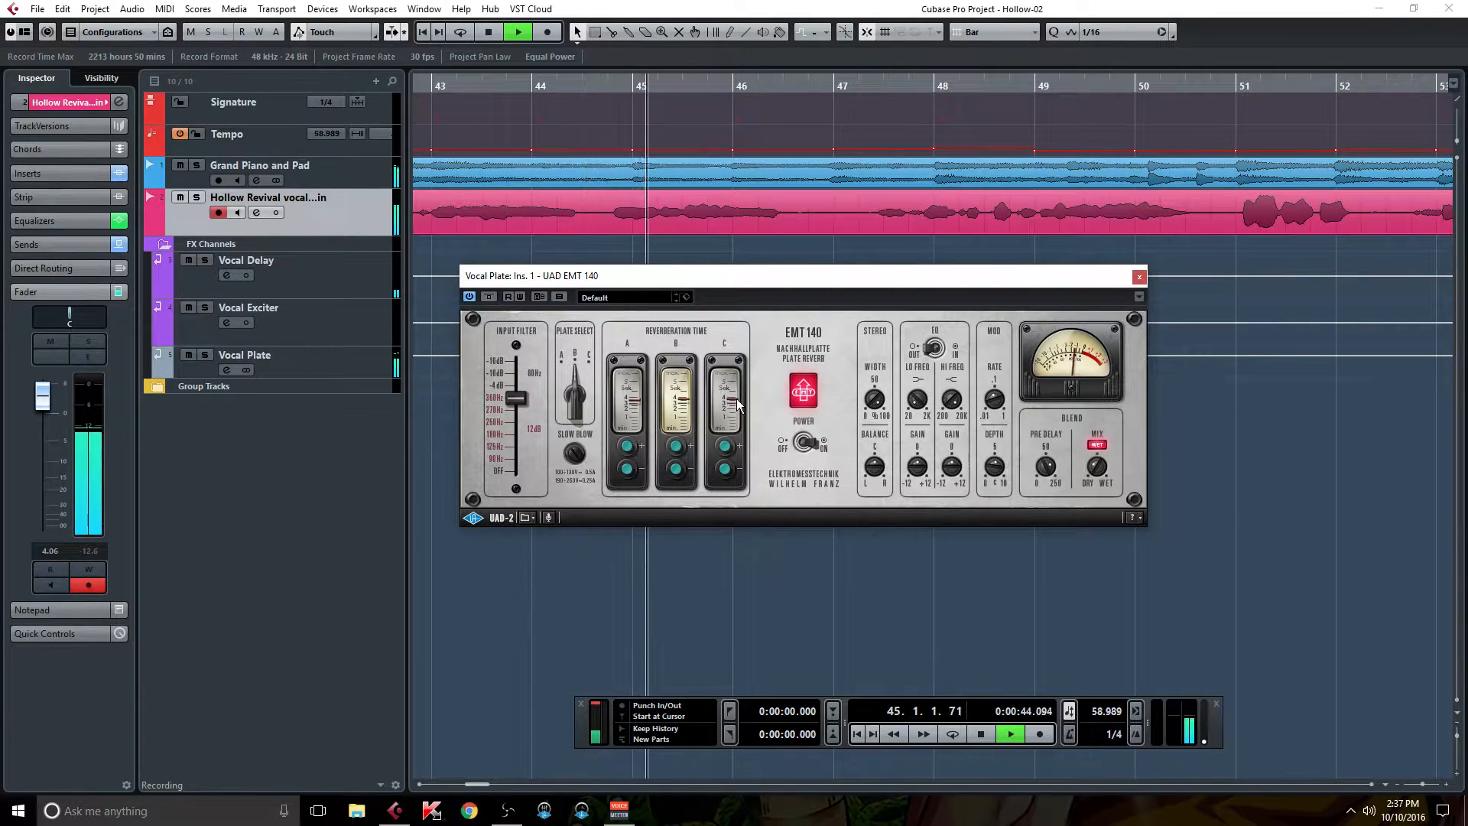
Audition plates A, B and C of the EMT 140 during playback, end on plate B and close the plugin.
{"action": "left_click", "coordinate": [637, 404]}
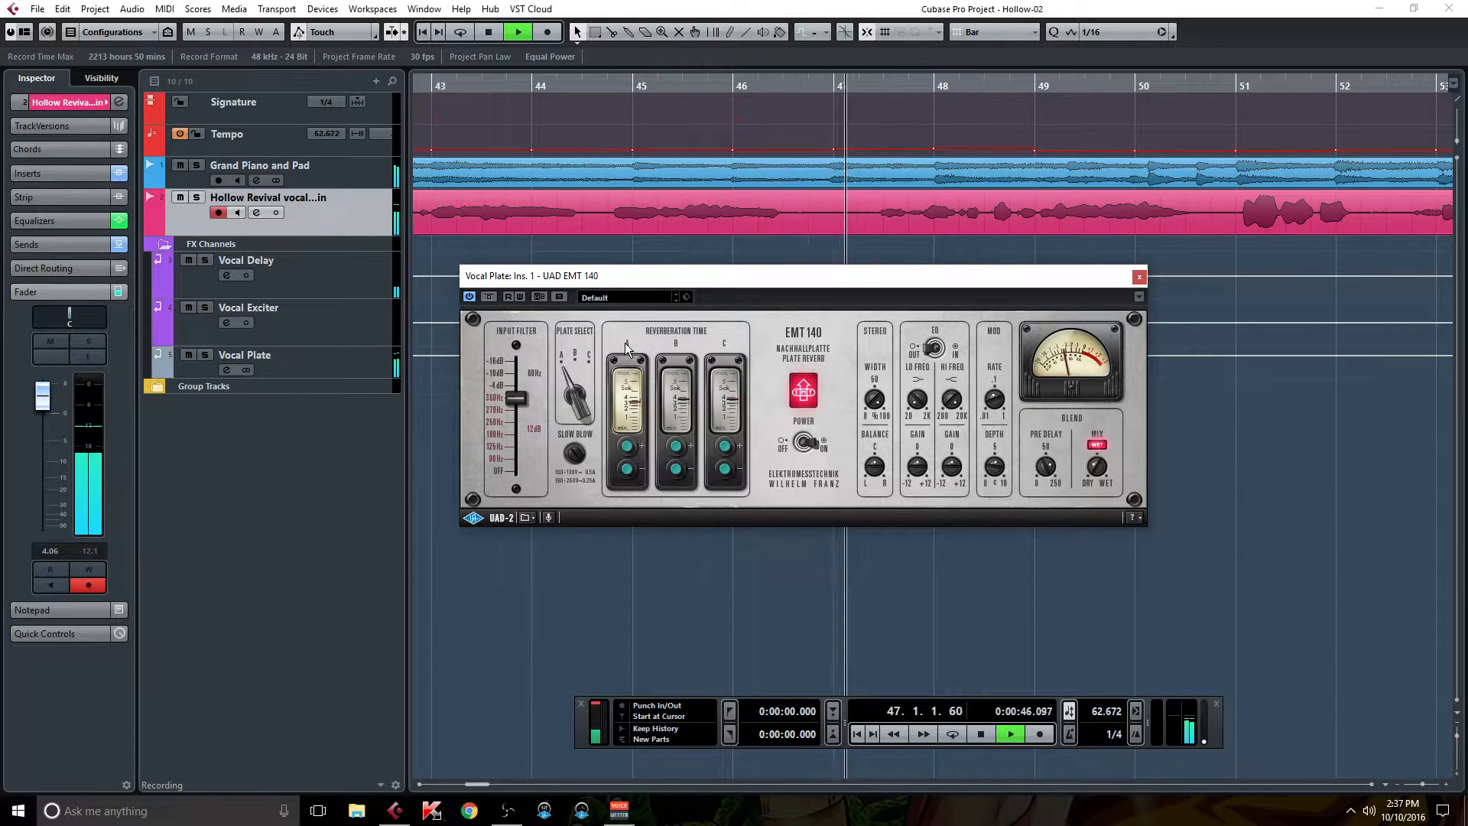
{"action": "left_click", "coordinate": [676, 350]}
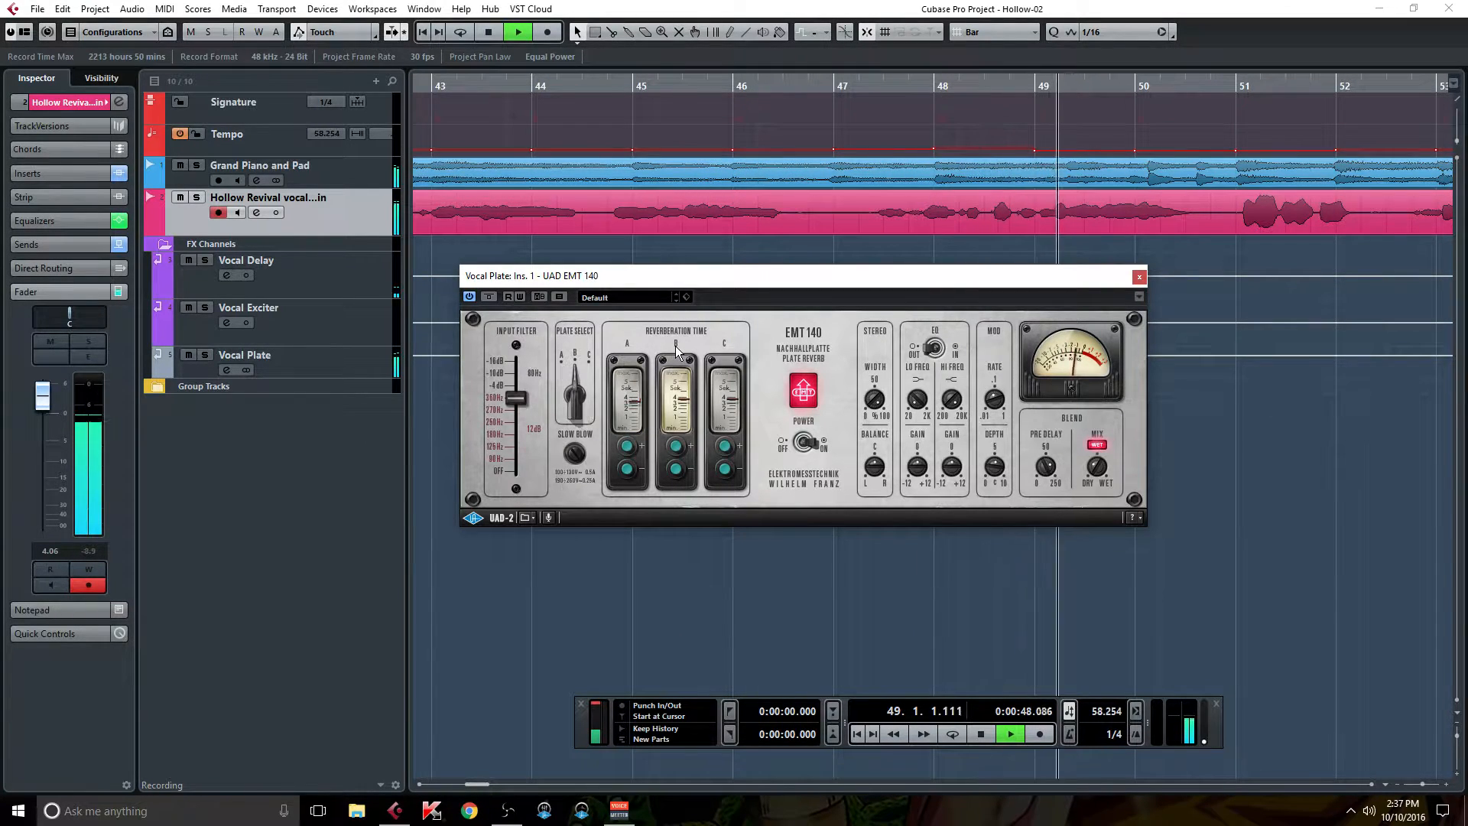
{"action": "left_click", "coordinate": [726, 350]}
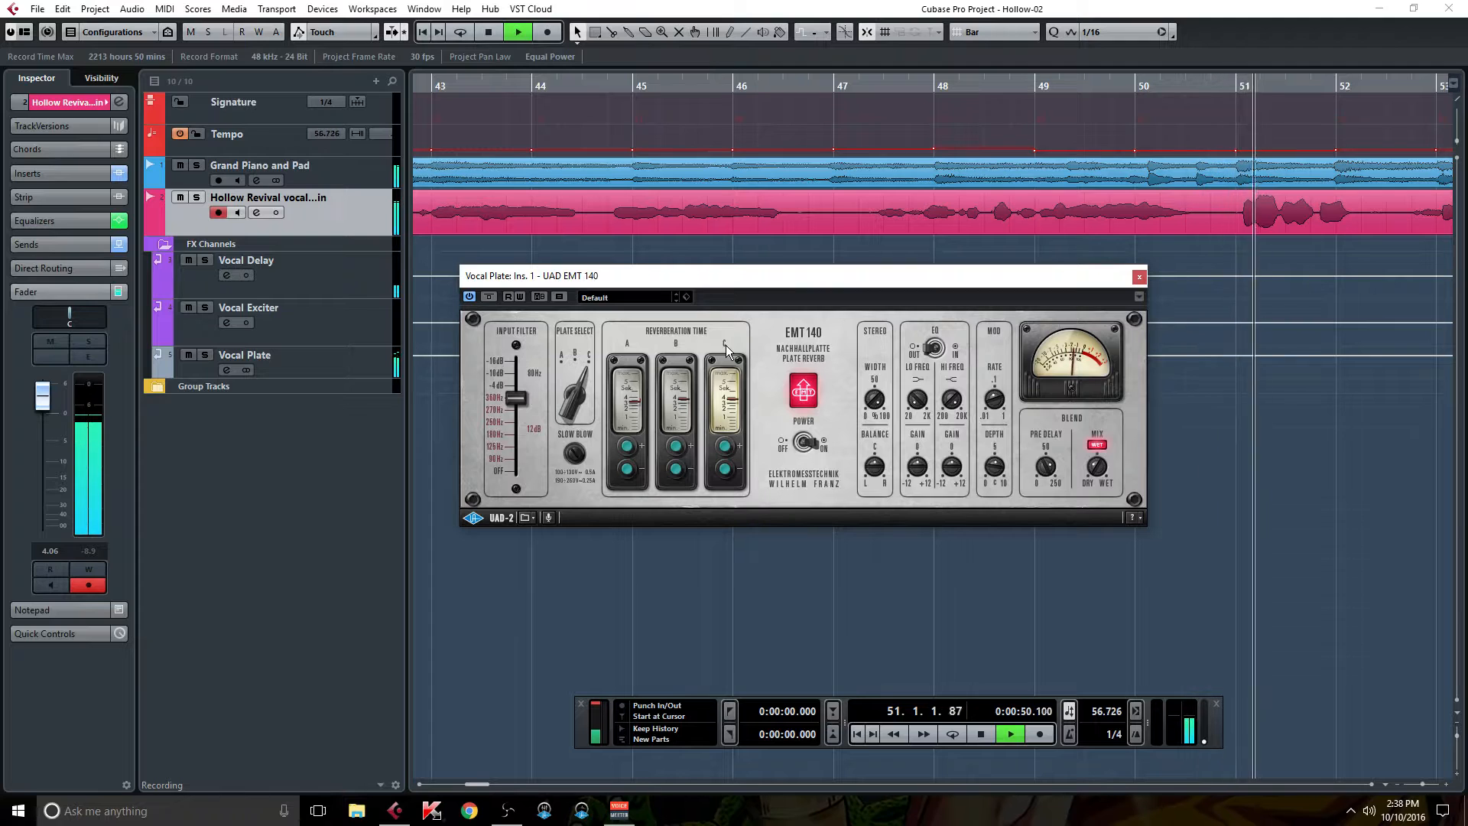
{"action": "left_click", "coordinate": [674, 343]}
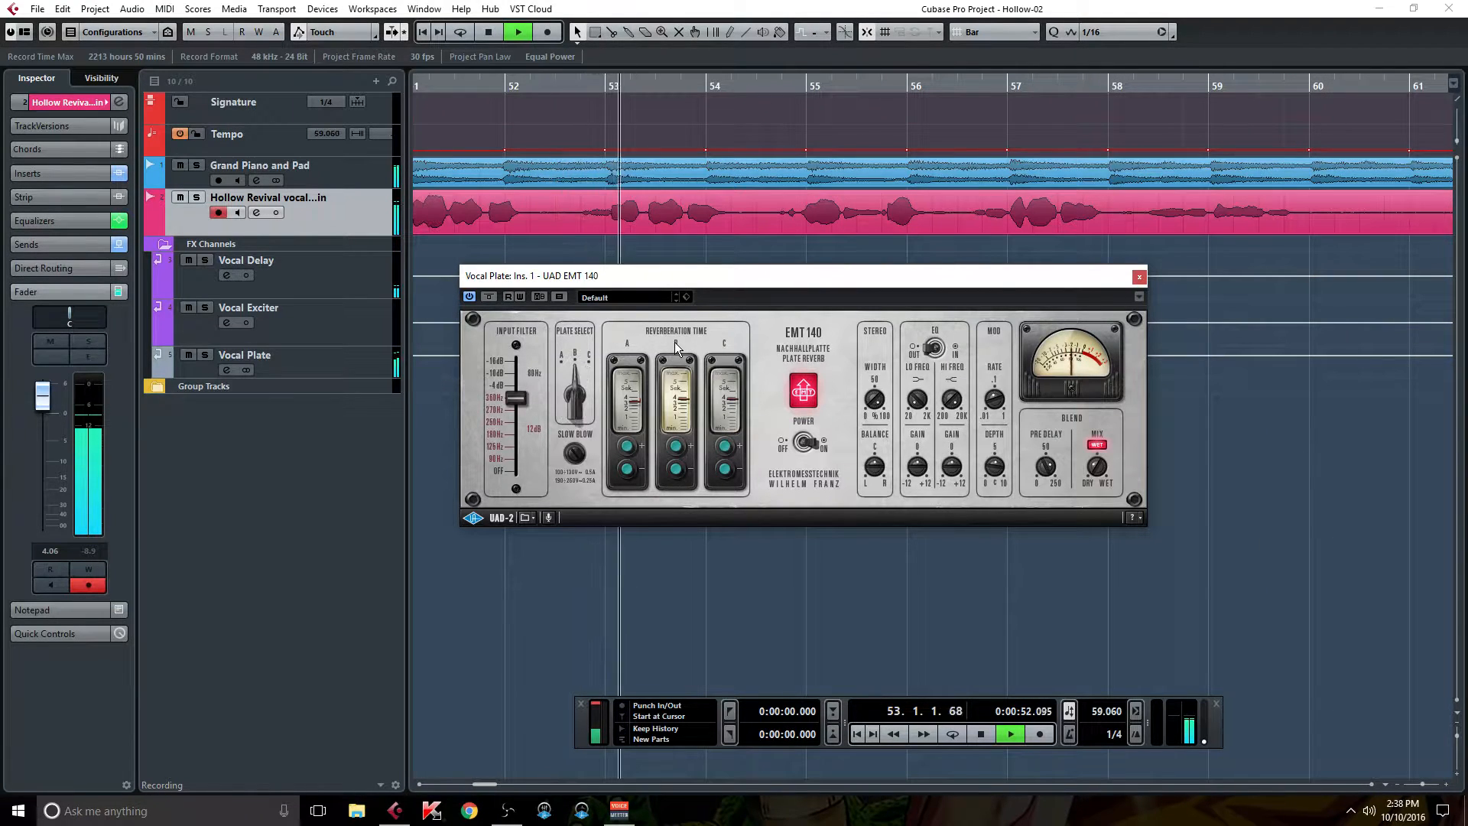
{"action": "left_click", "coordinate": [725, 349]}
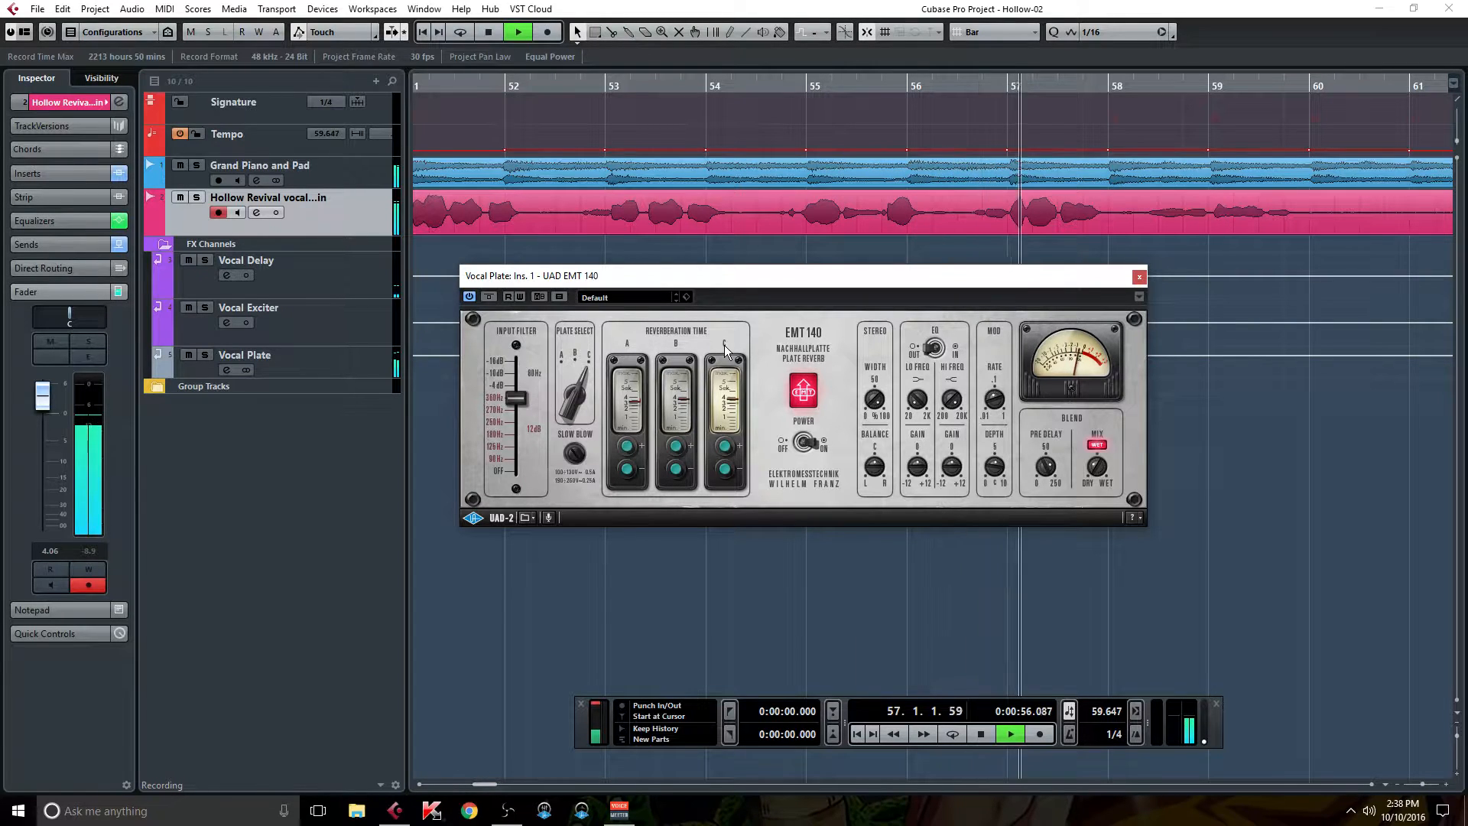
{"action": "left_click", "coordinate": [677, 343]}
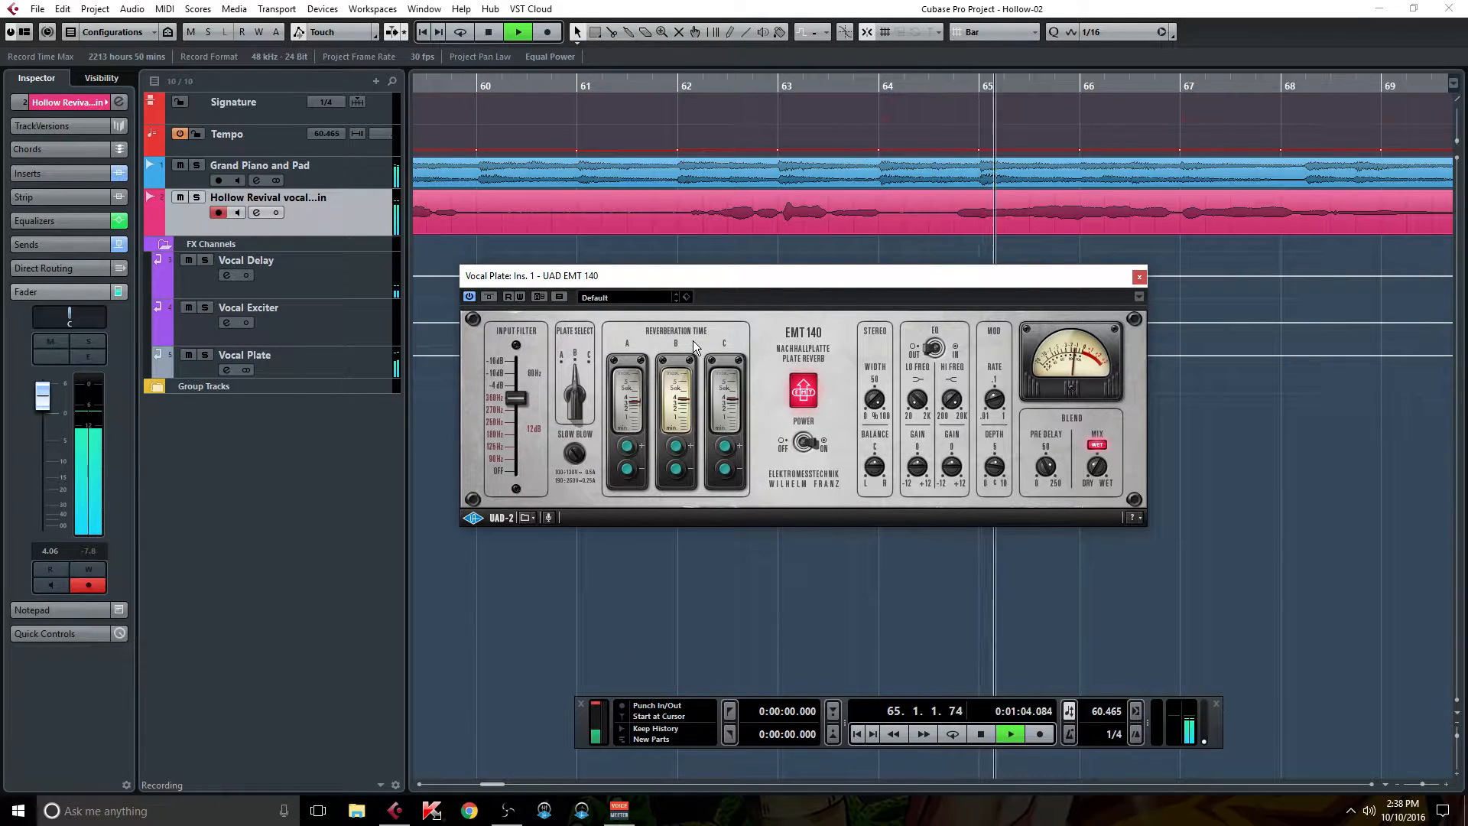
{"action": "key", "text": "space"}
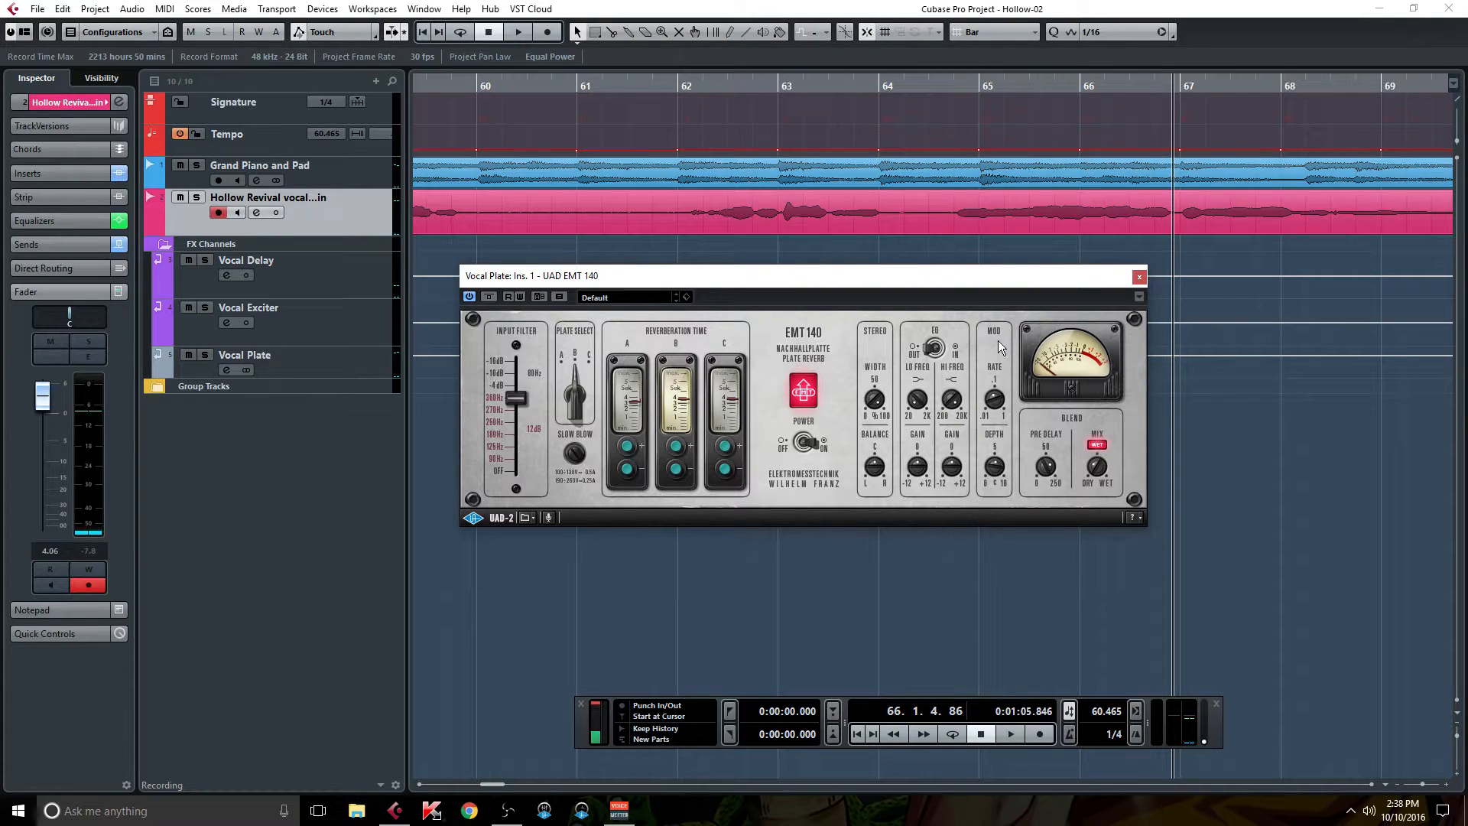
{"action": "left_click", "coordinate": [1135, 280]}
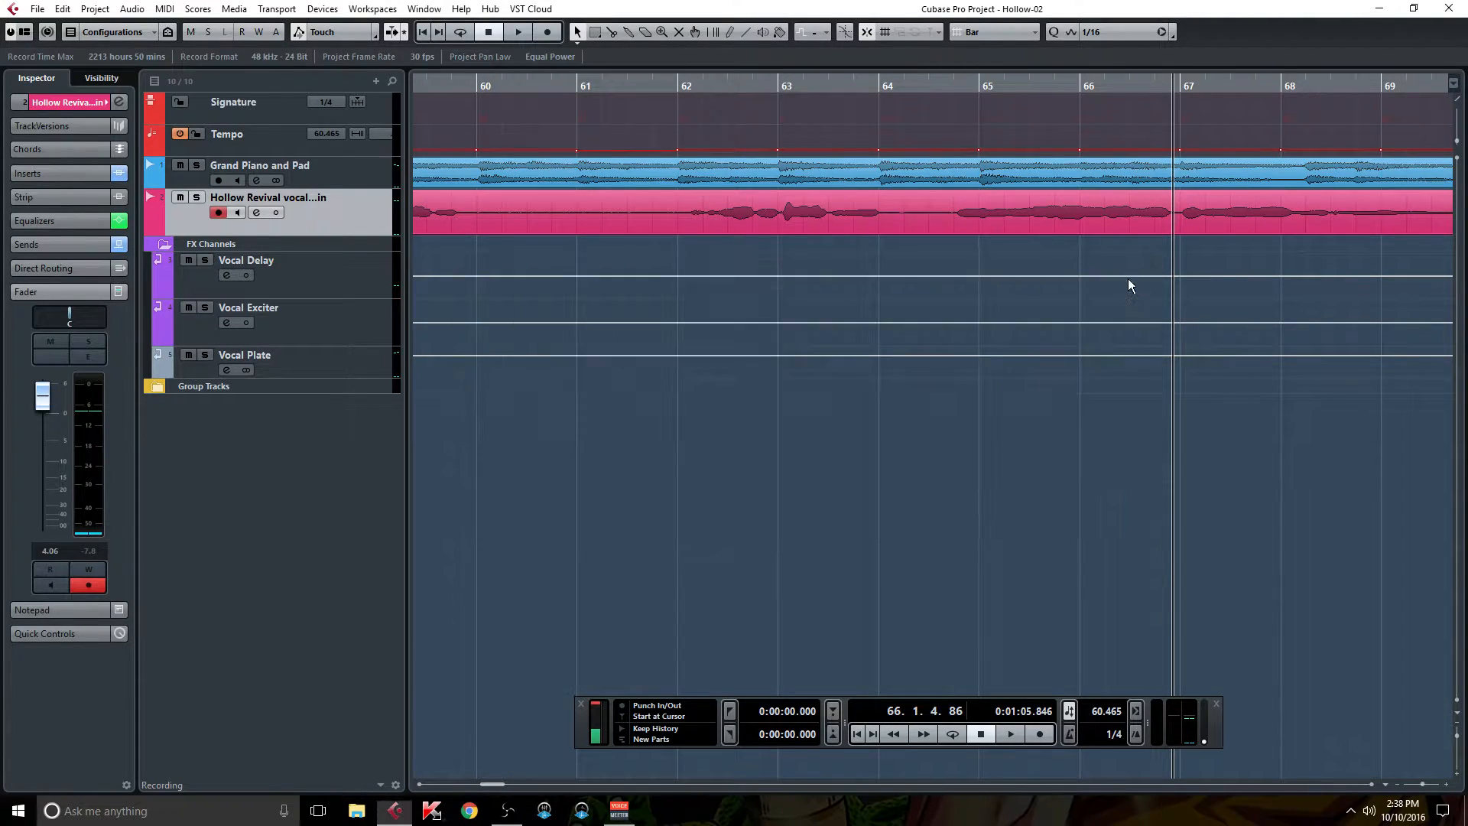
In the Vocal Plate channel's equalizer, cut the lows with band 1 at -24 dB and about 250 Hz.
{"action": "left_click", "coordinate": [227, 371]}
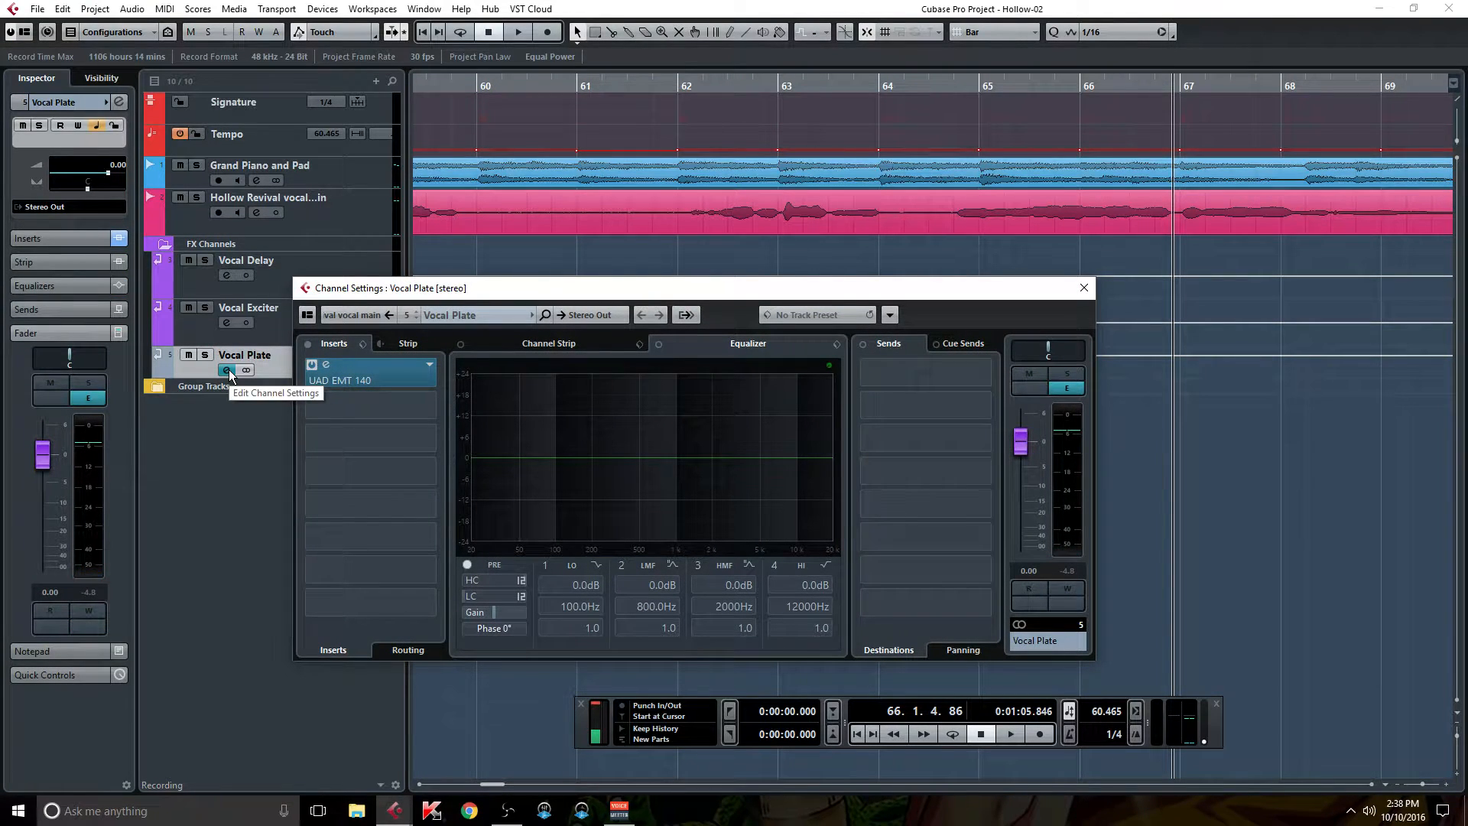
{"action": "left_click_drag", "start_coordinate": [483, 284], "coordinate": [714, 236]}
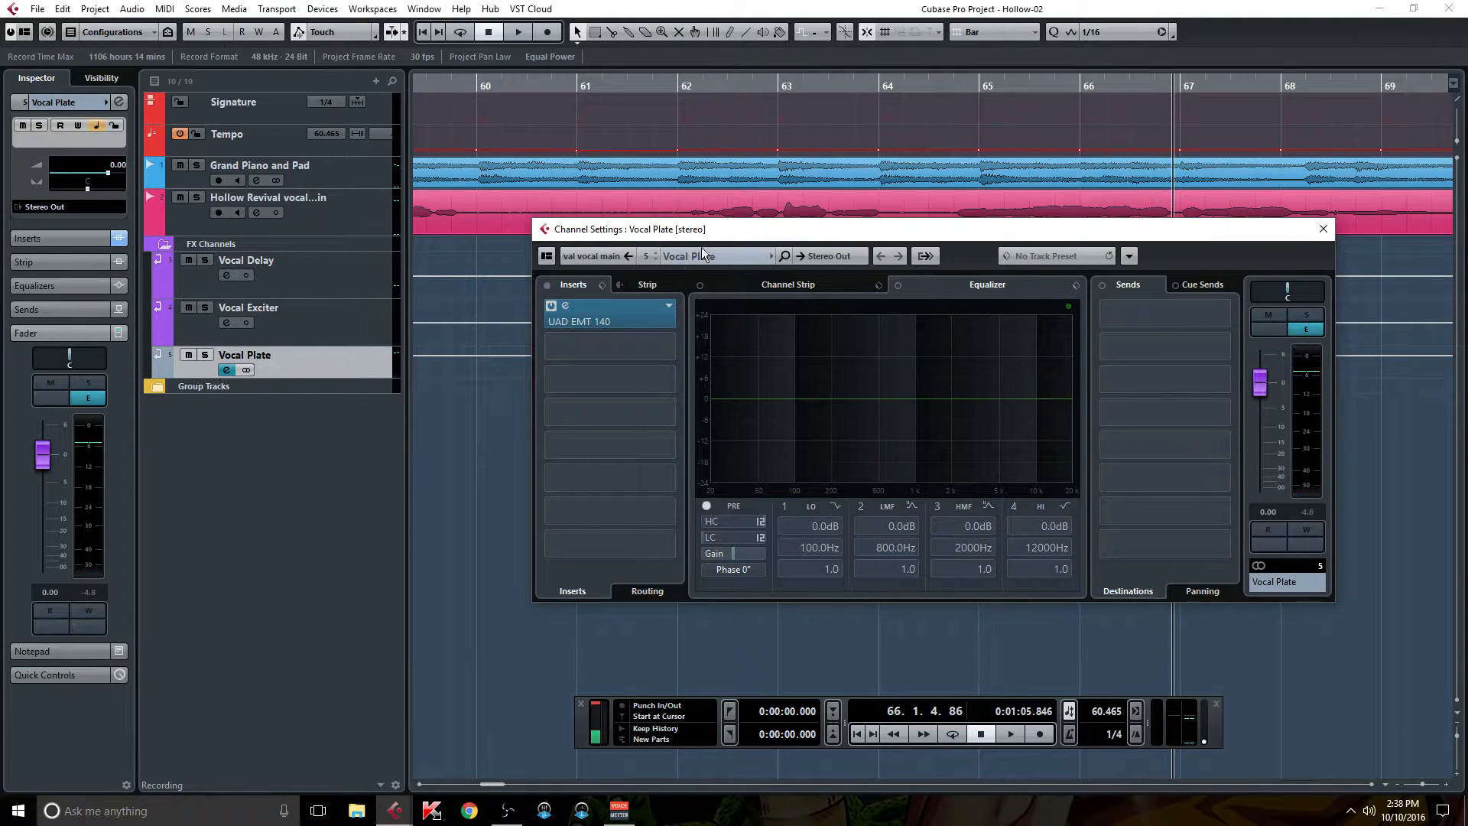
{"action": "left_click", "coordinate": [609, 320]}
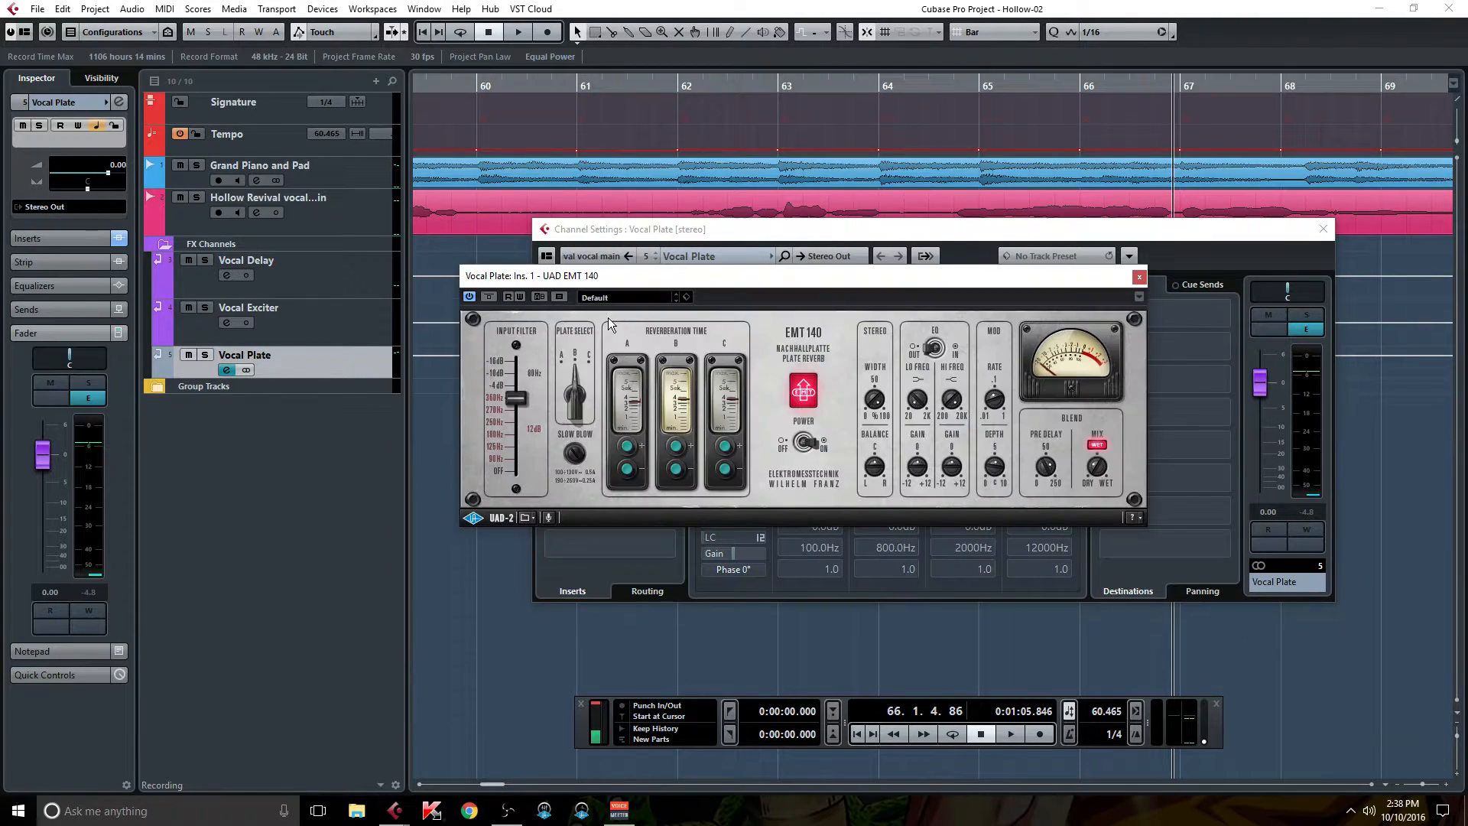
{"action": "left_click", "coordinate": [1138, 280]}
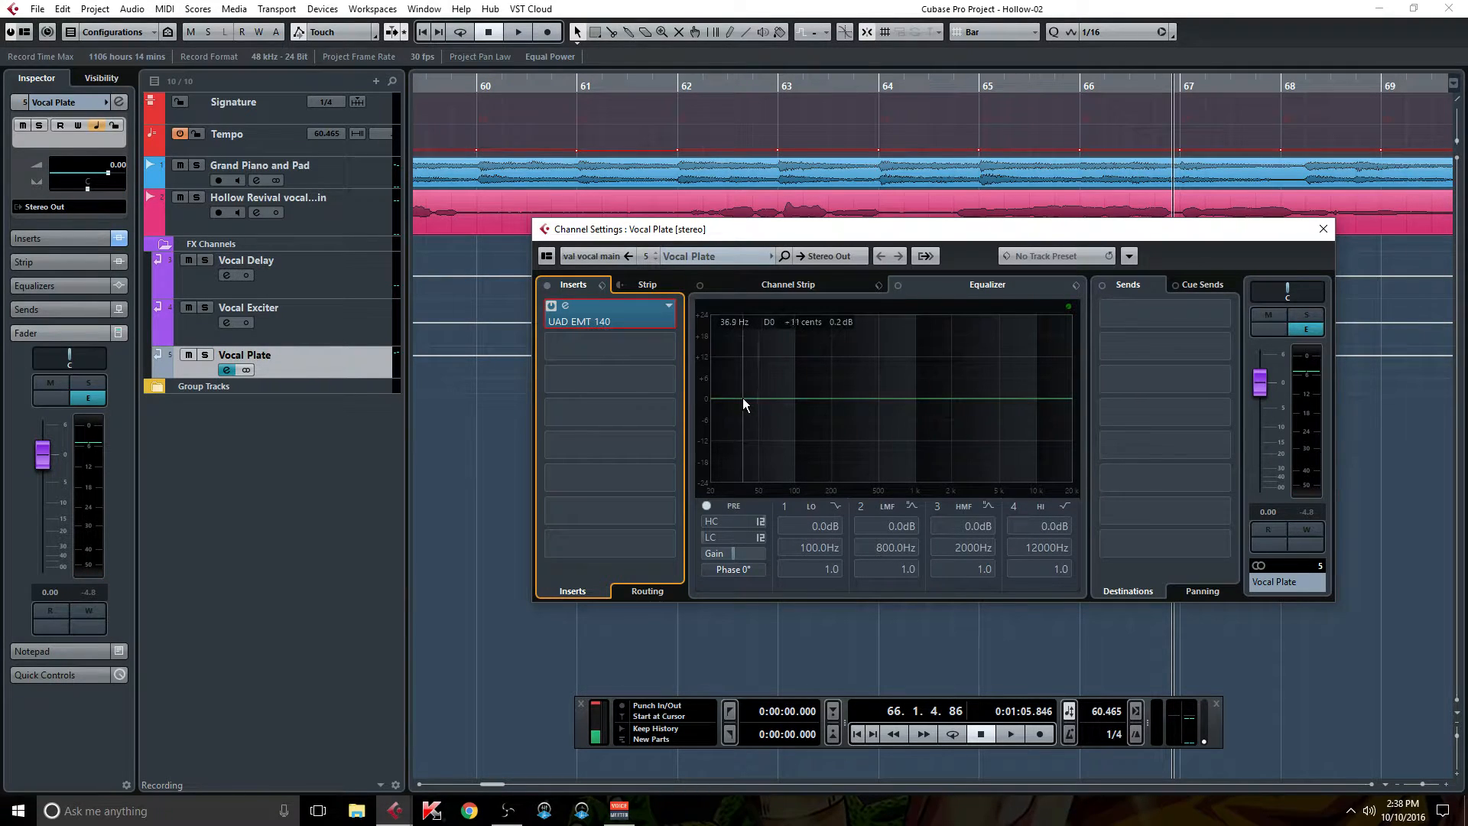
{"action": "left_click_drag", "start_coordinate": [742, 398], "coordinate": [843, 503]}
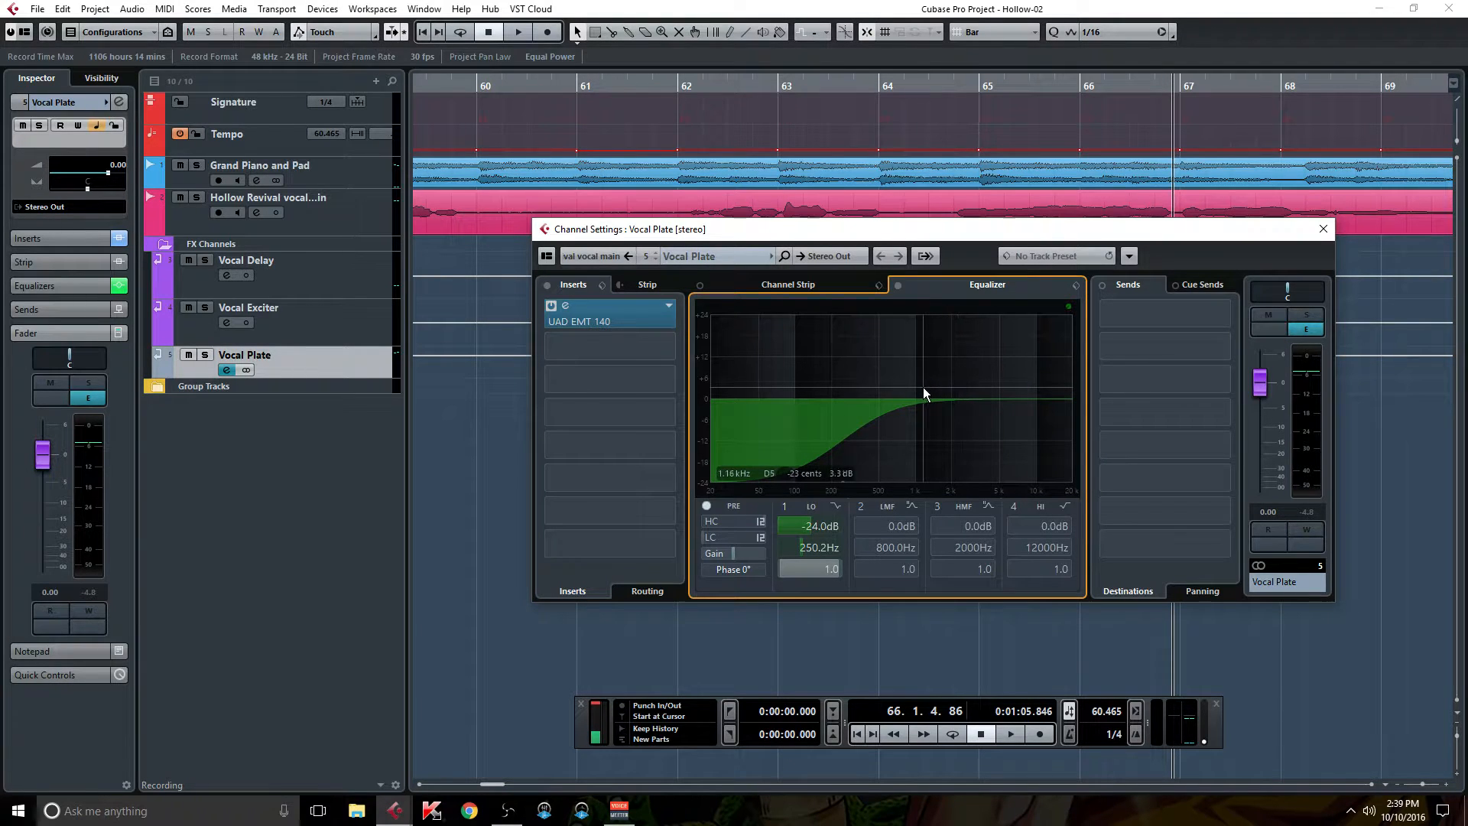
Compare the plate reverb with and without the low EQ cut during playback, leaving band 1 off.
{"action": "key", "text": "space"}
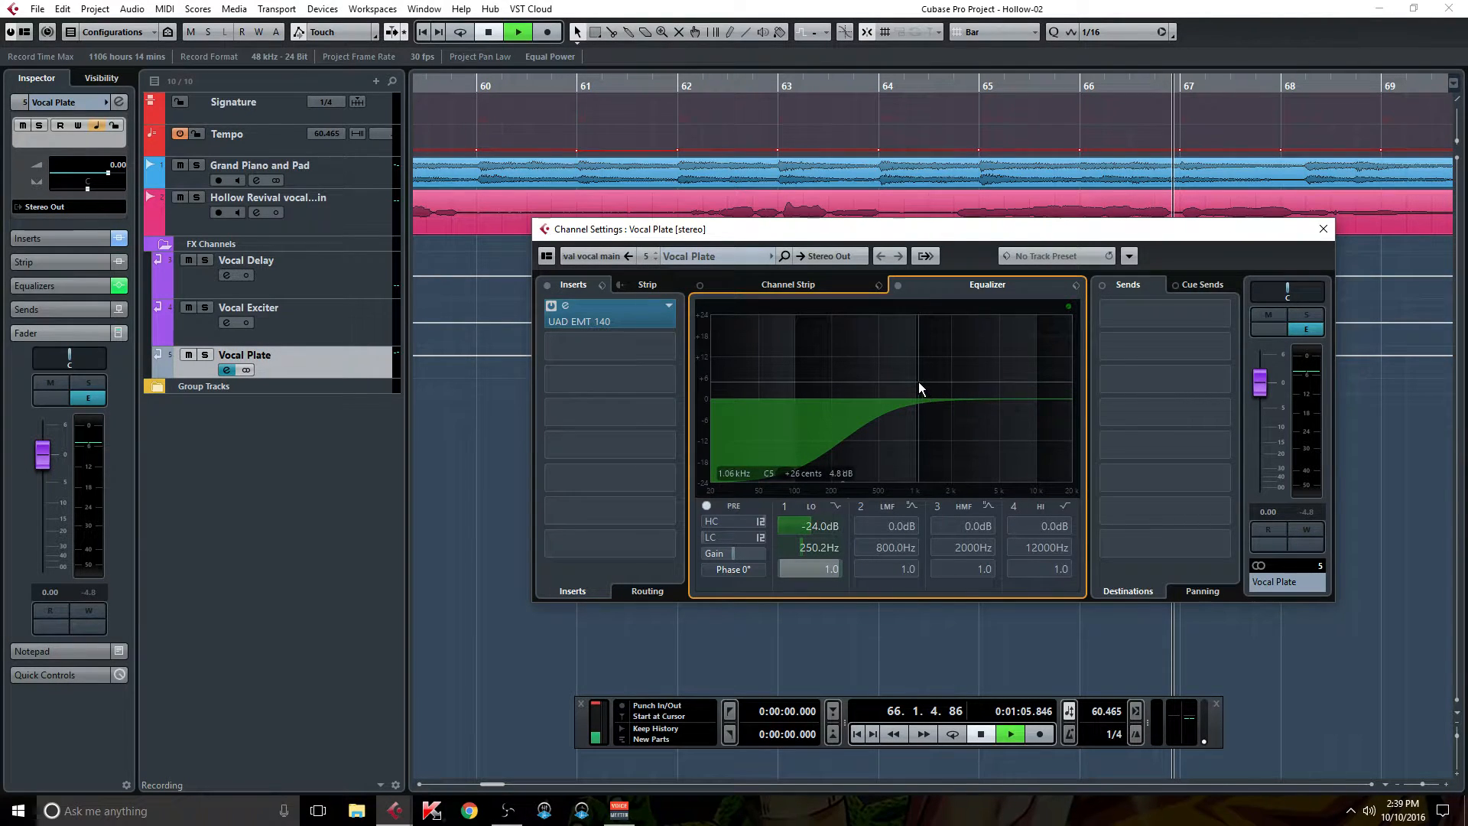
{"action": "left_click", "coordinate": [785, 508]}
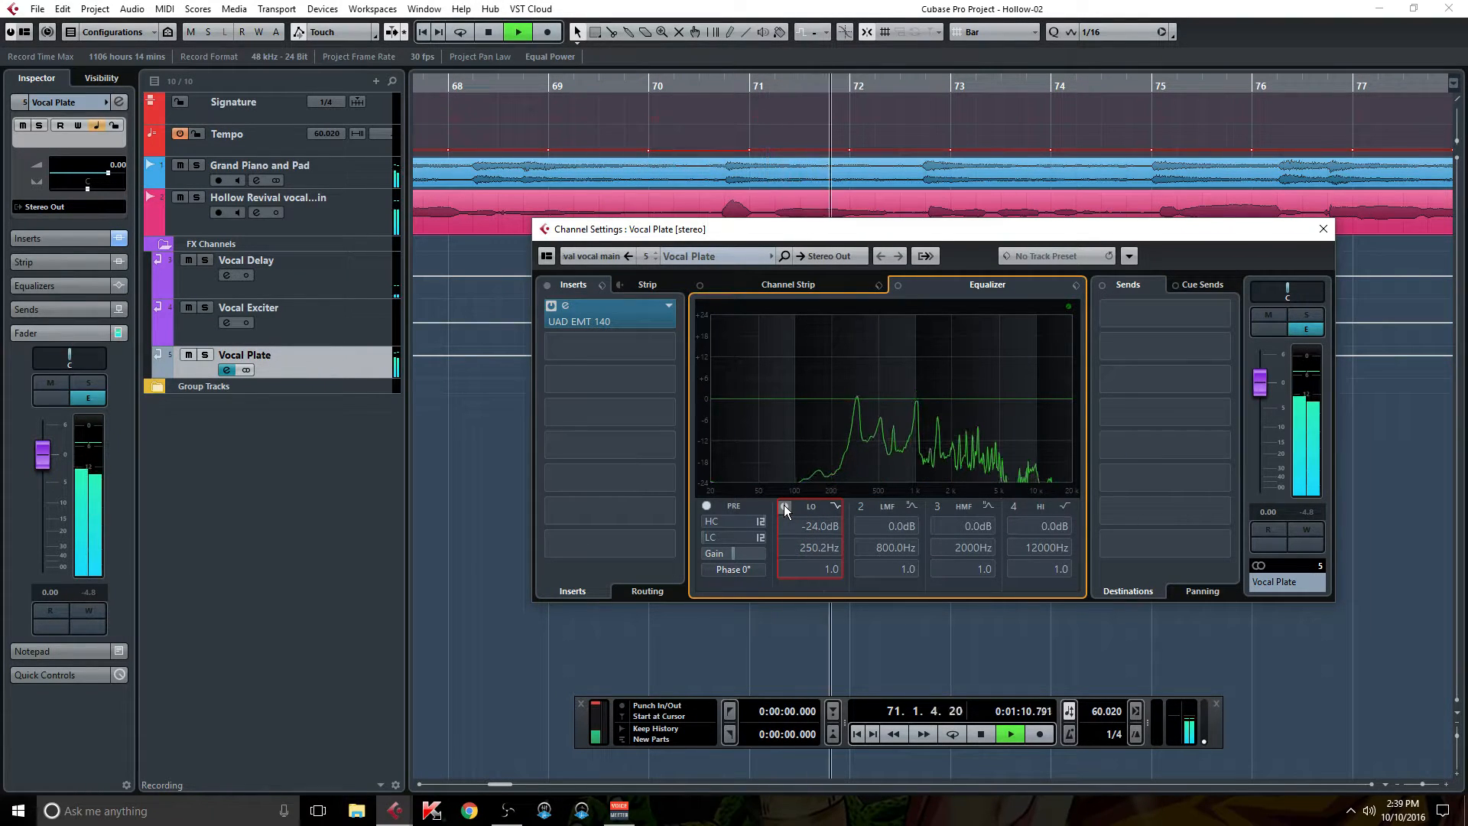
{"action": "left_click", "coordinate": [784, 509]}
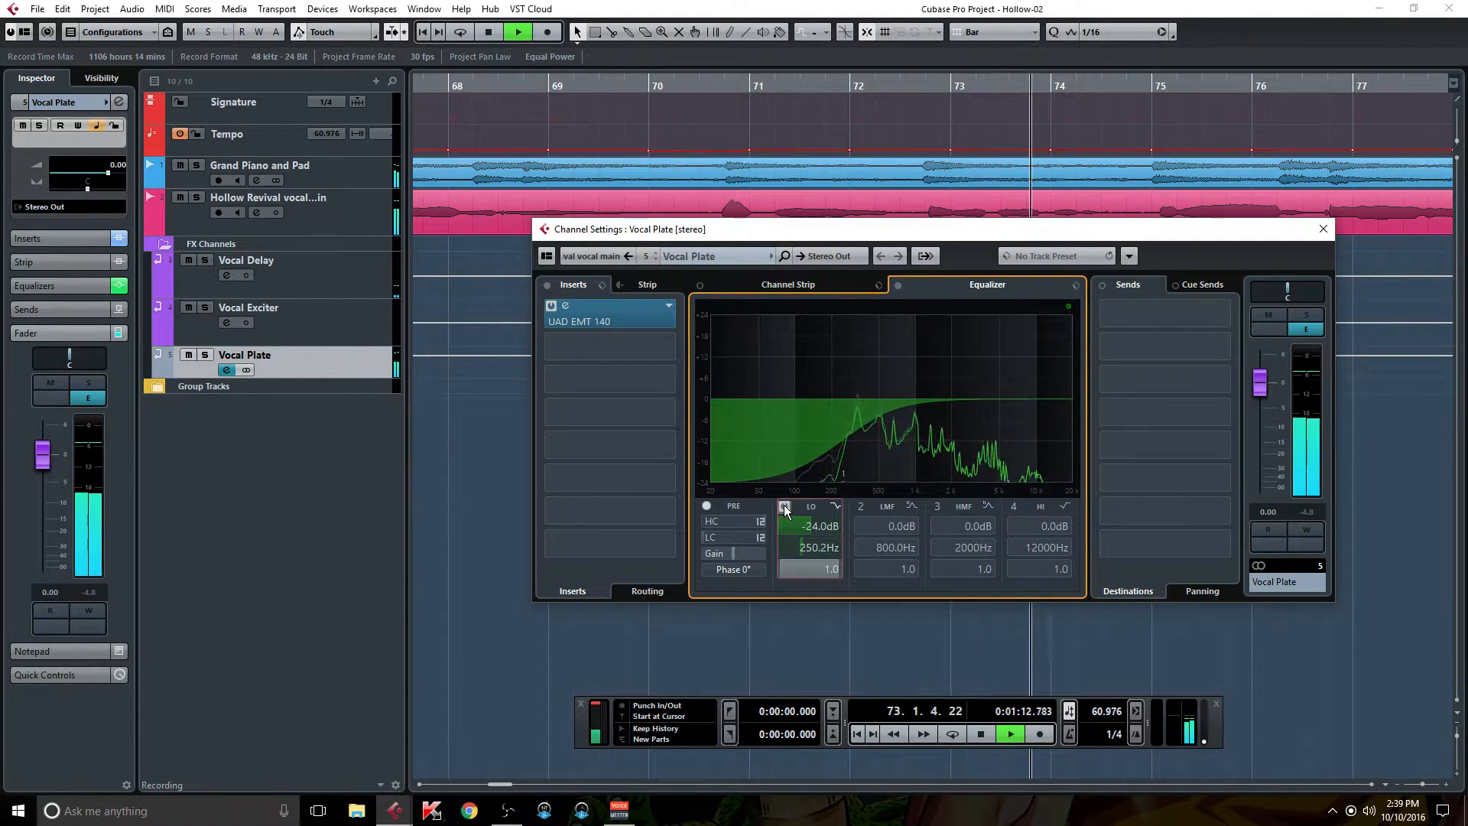
{"action": "left_click", "coordinate": [785, 508]}
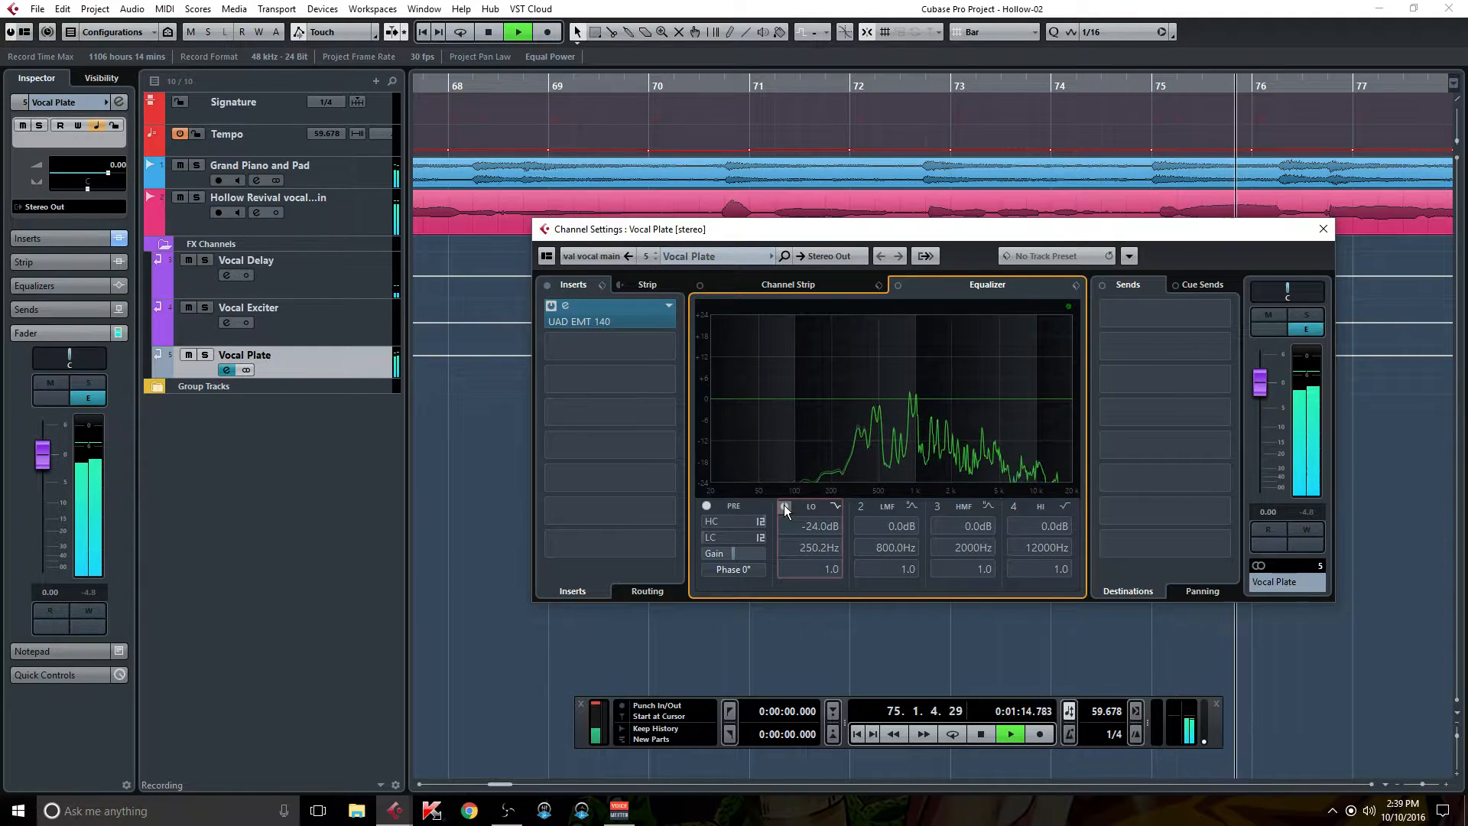
{"action": "left_click", "coordinate": [786, 509]}
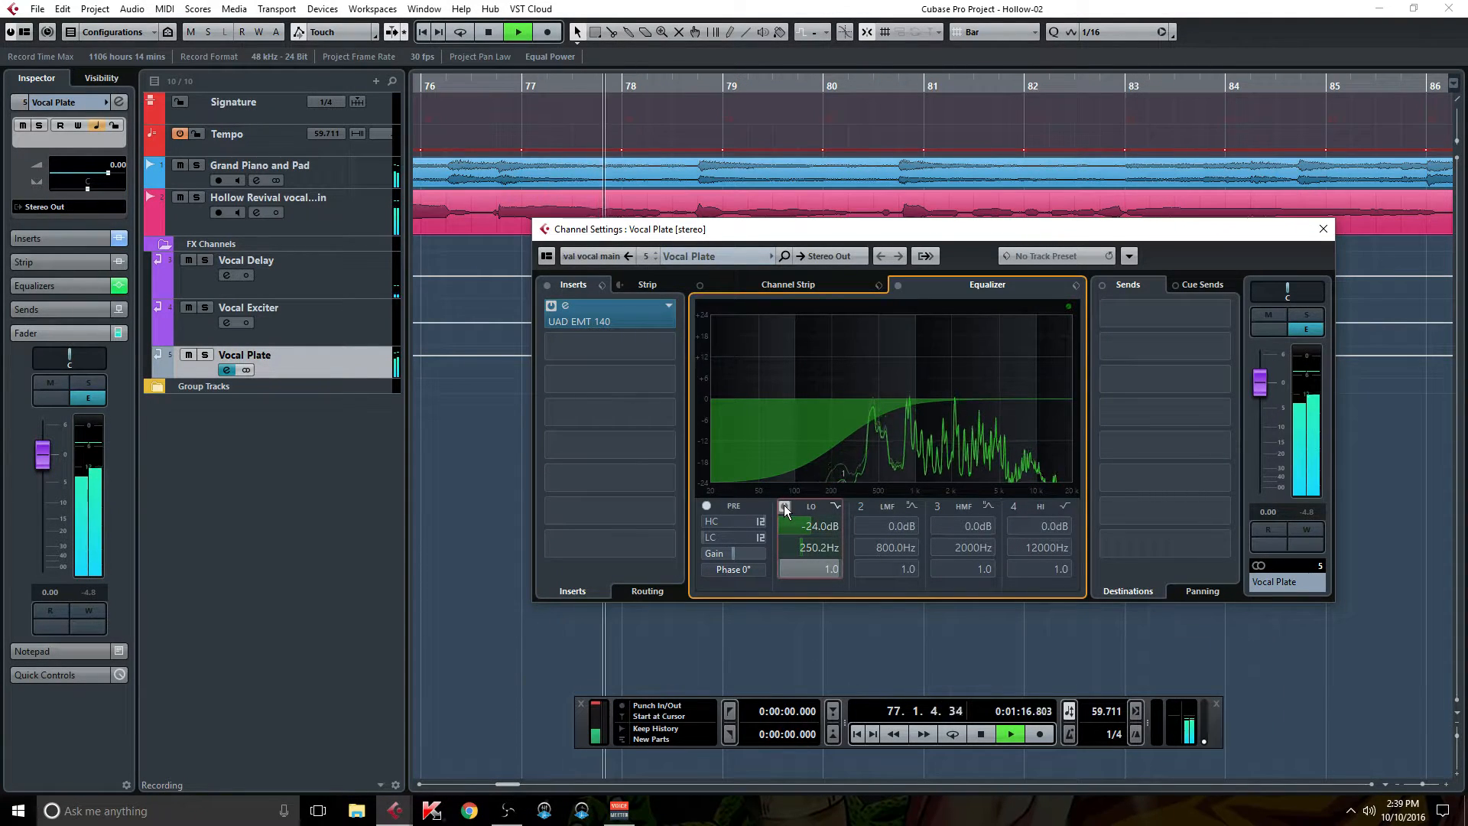
{"action": "left_click", "coordinate": [785, 508]}
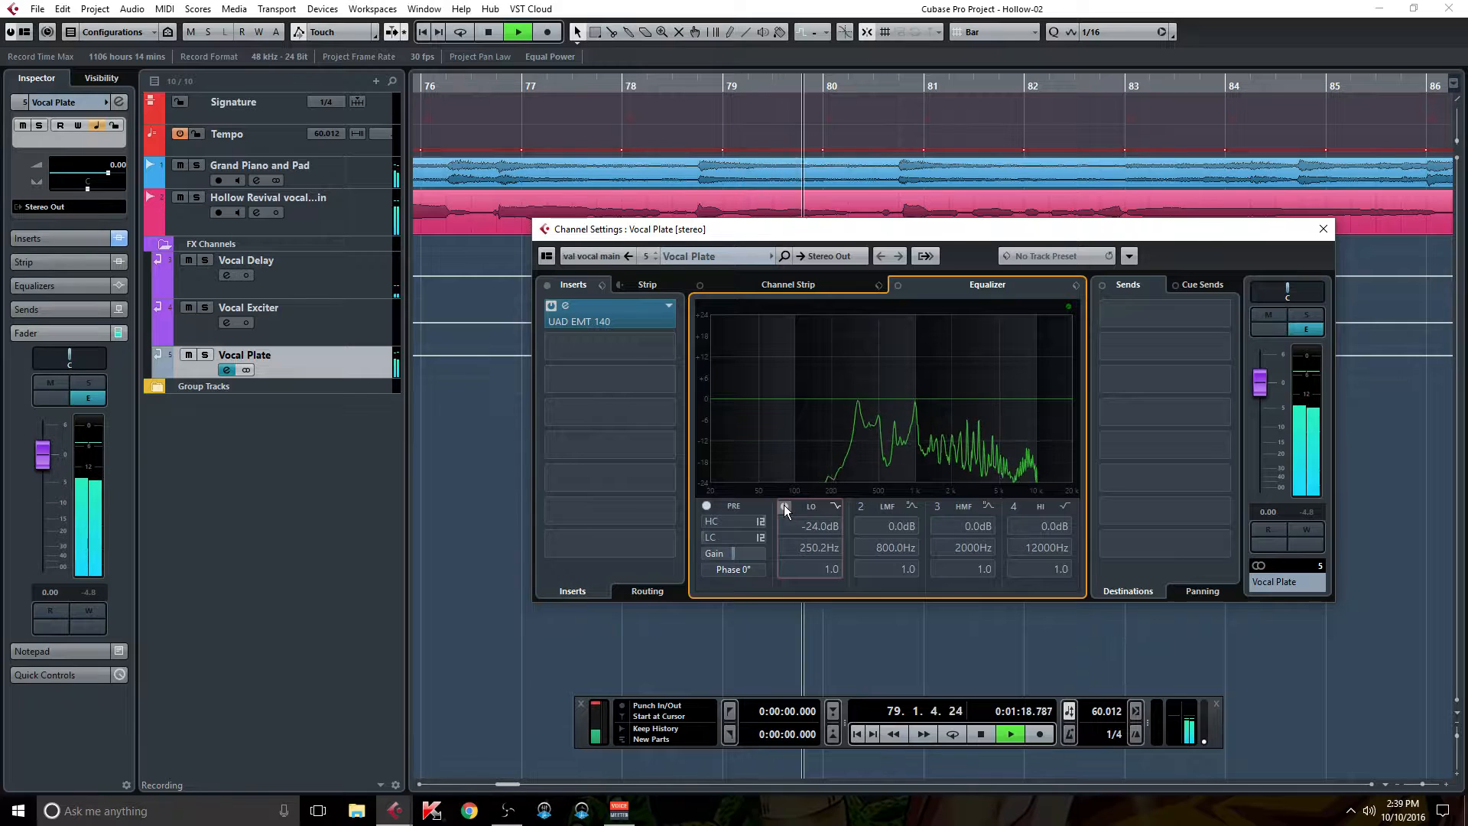
{"action": "left_click", "coordinate": [785, 507]}
{"action": "left_click", "coordinate": [786, 509]}
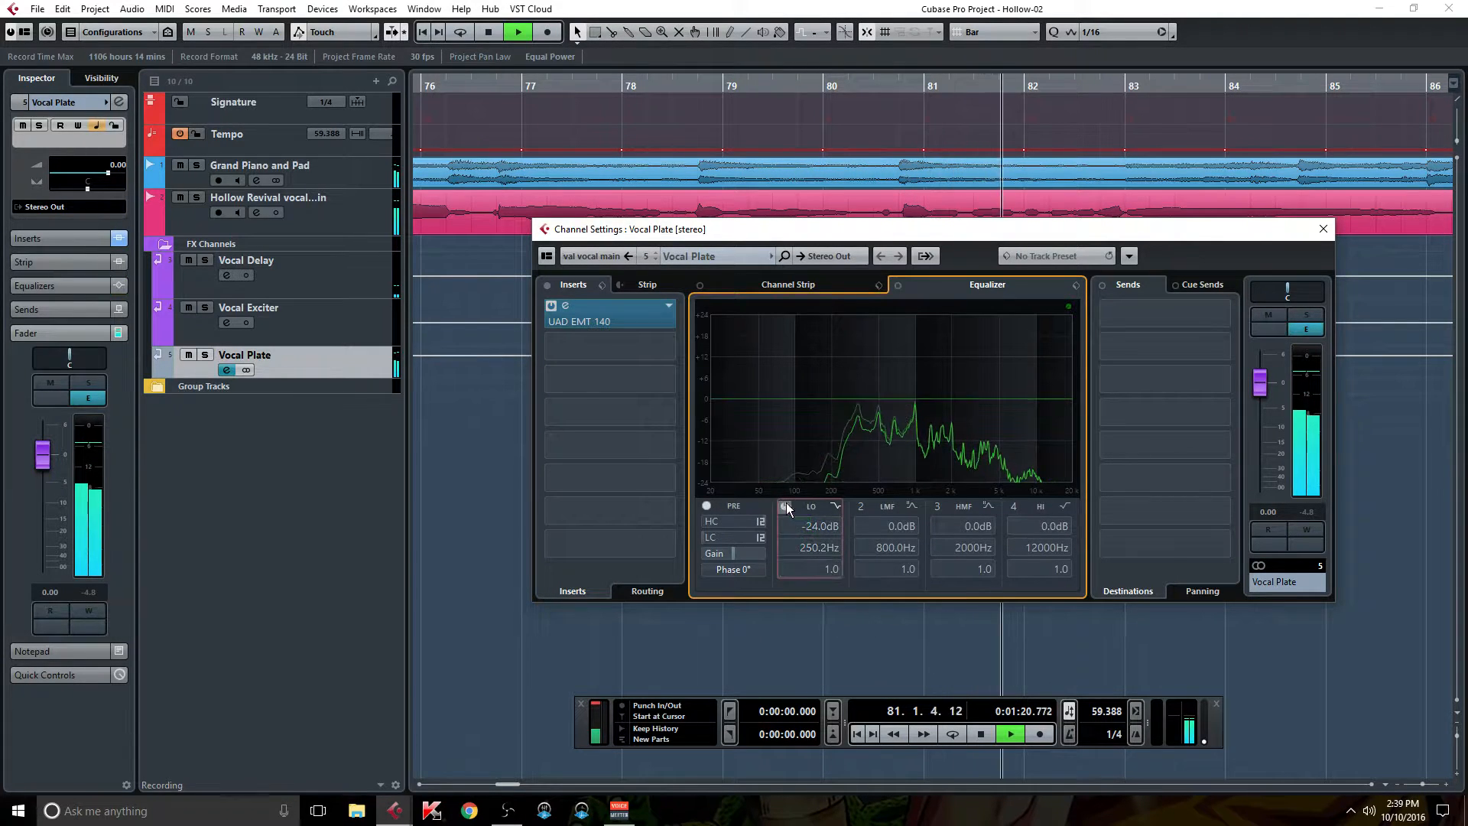
Cut the highs of the Vocal Plate channel with EQ band 4 at -24 dB and about 3176 Hz.
{"action": "left_click_drag", "start_coordinate": [1054, 397], "coordinate": [1003, 500]}
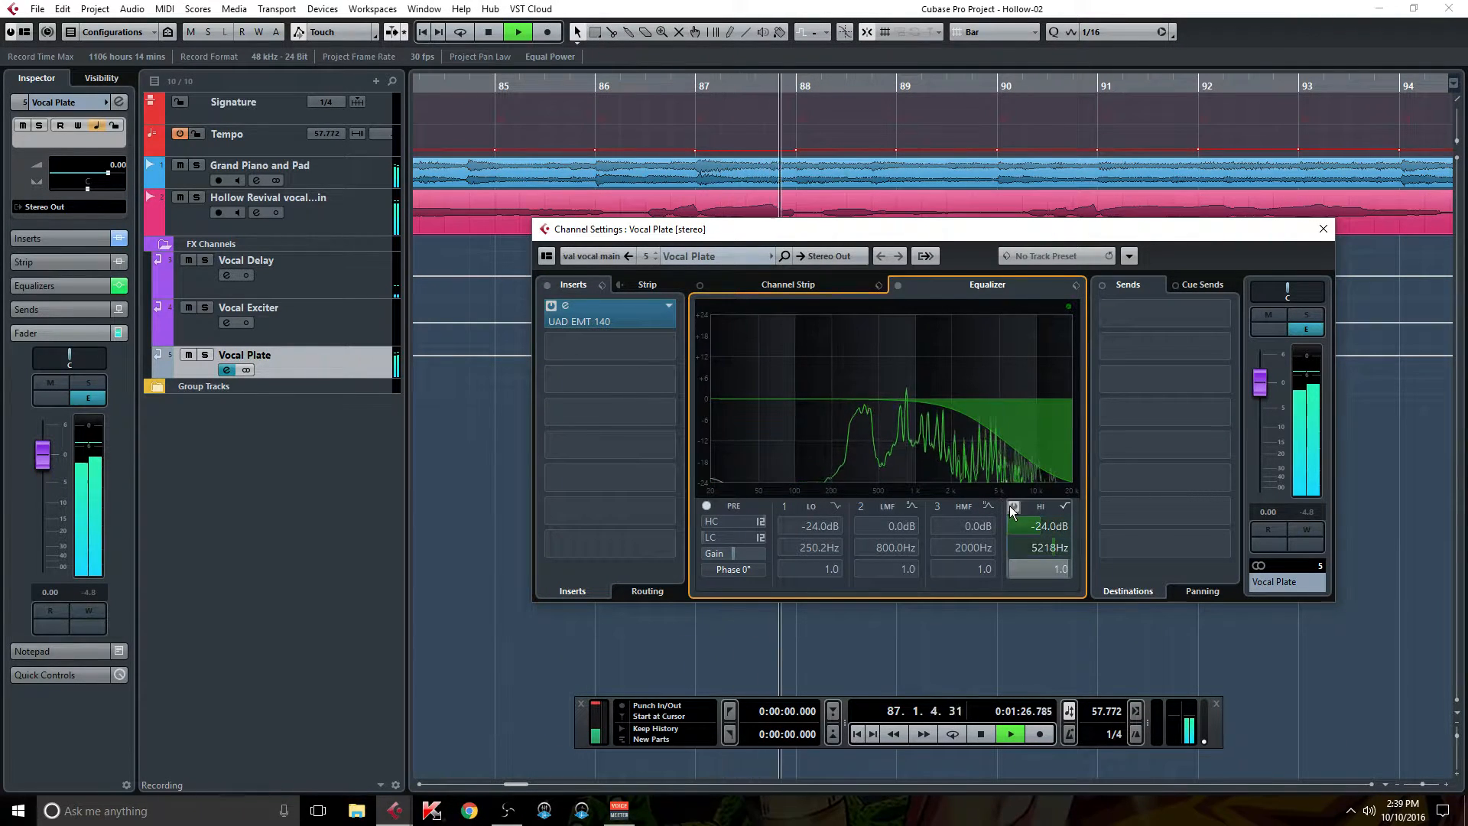
{"action": "left_click", "coordinate": [1015, 508]}
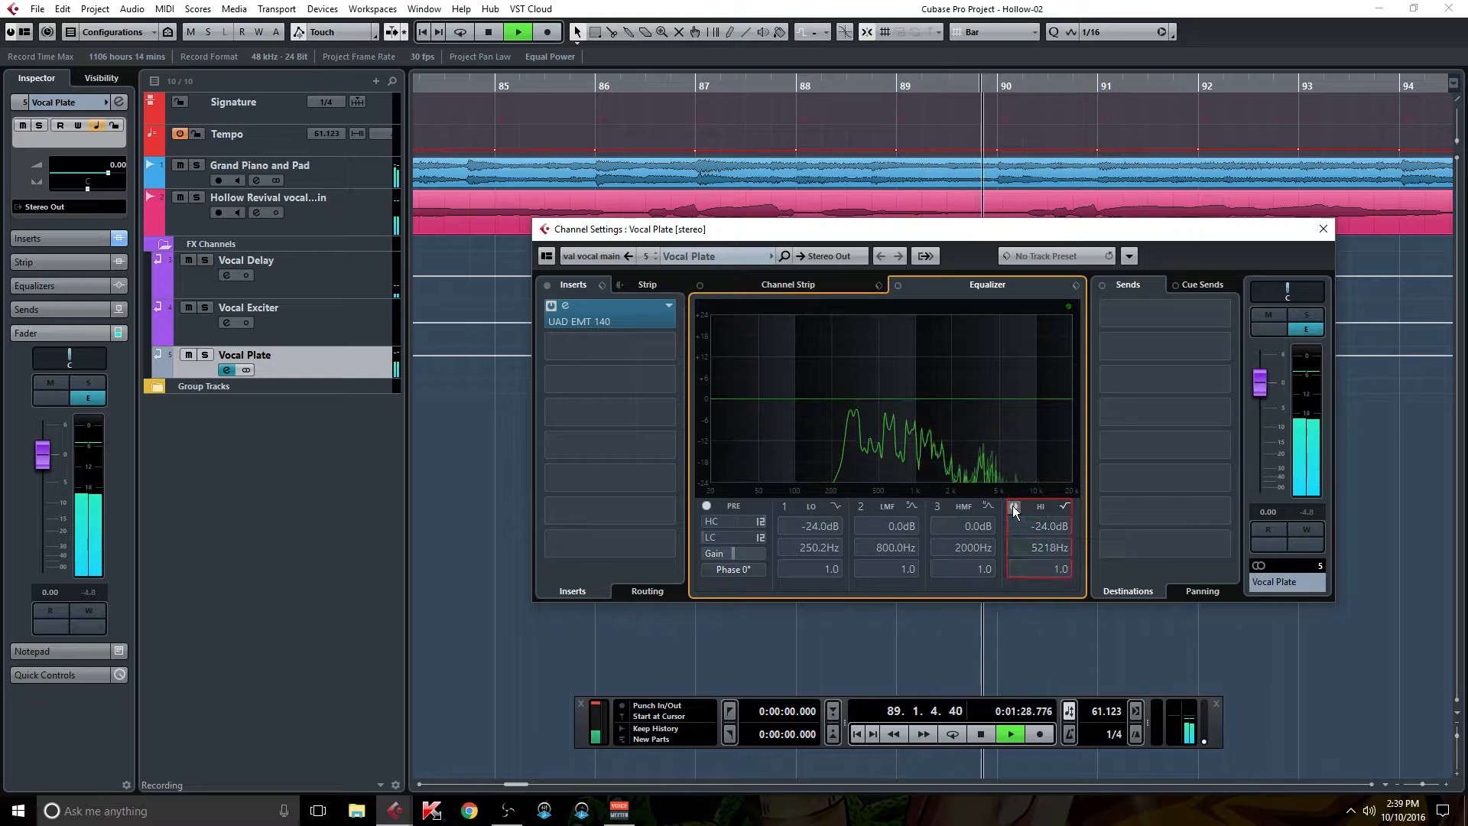
{"action": "left_click", "coordinate": [1015, 508]}
{"action": "left_click_drag", "start_coordinate": [1002, 483], "coordinate": [977, 486]}
Compare the plate reverb with and without the high EQ cut during playback, leaving band 4 on.
{"action": "left_click", "coordinate": [1015, 509]}
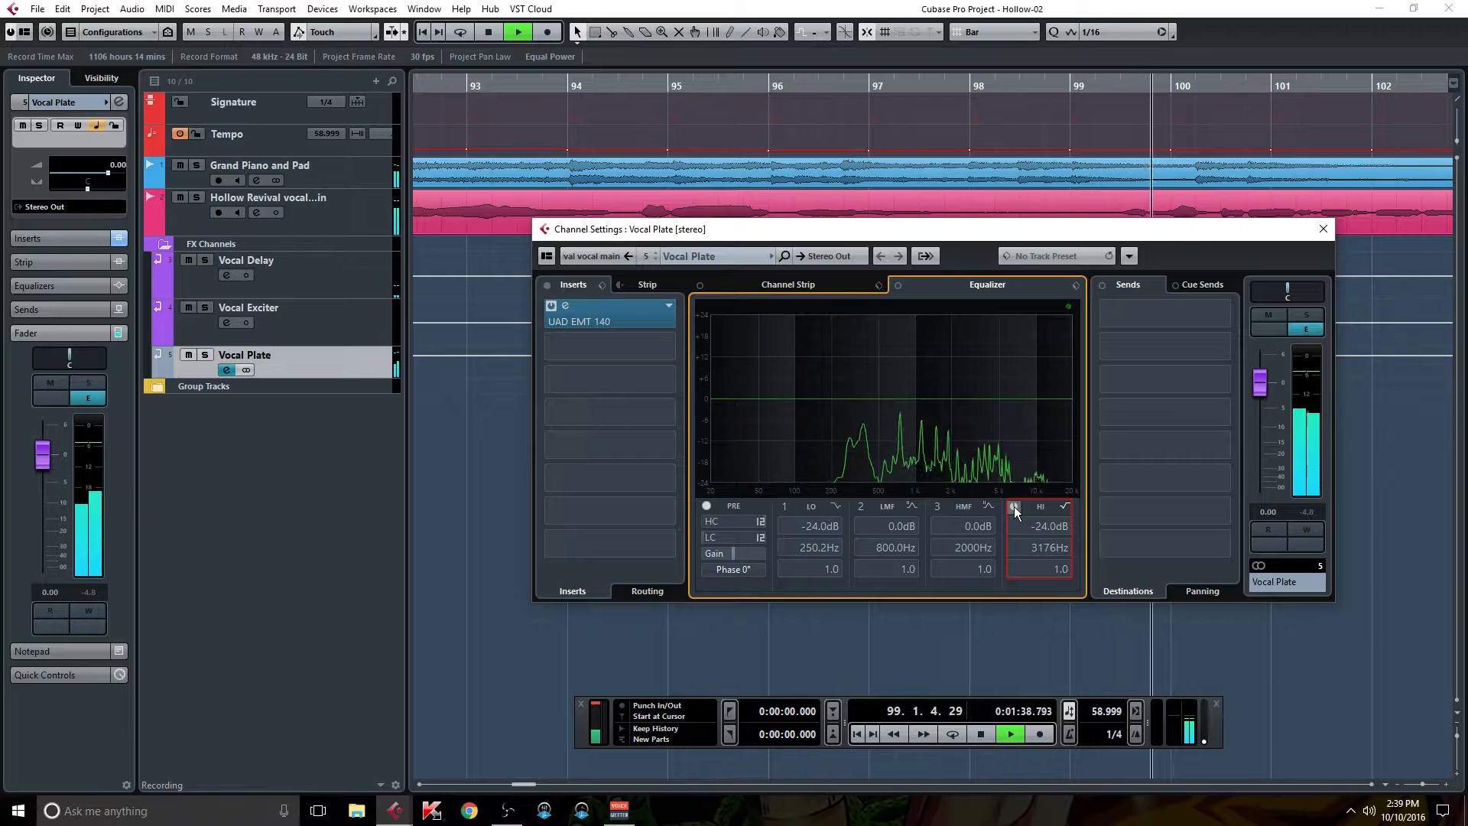
{"action": "left_click", "coordinate": [1015, 509]}
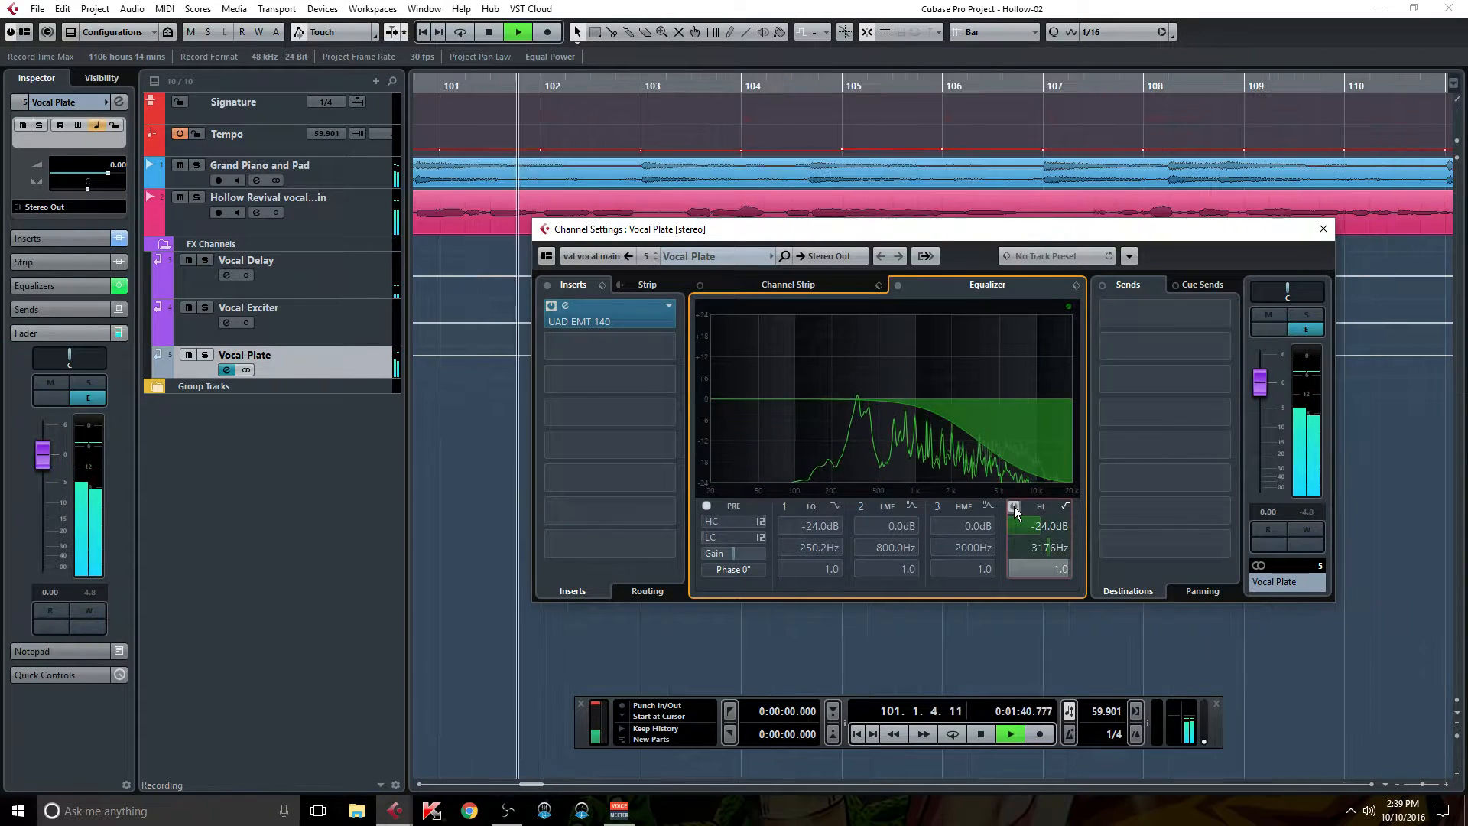
{"action": "left_click", "coordinate": [1014, 508]}
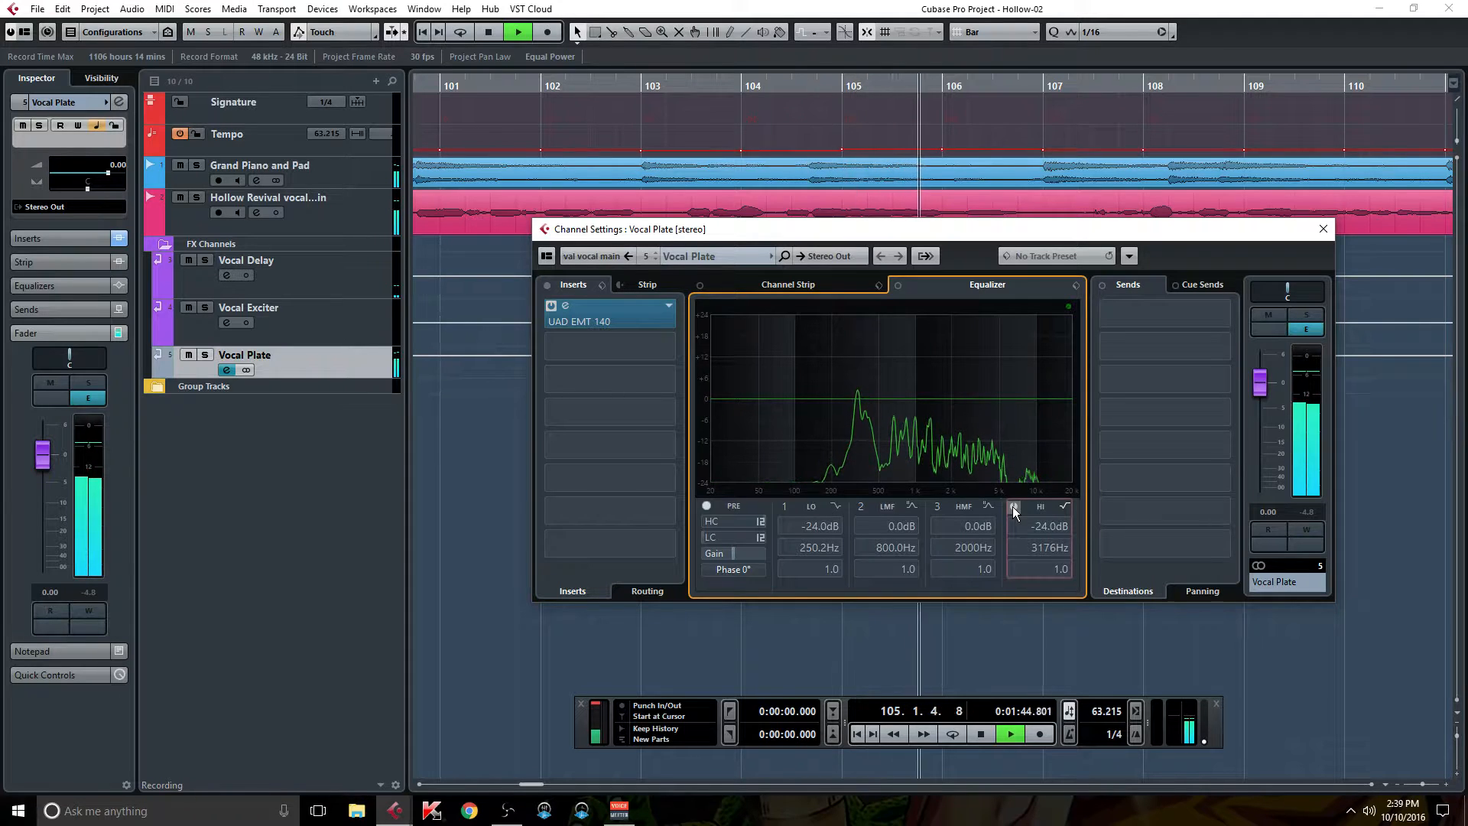
{"action": "left_click", "coordinate": [1014, 509]}
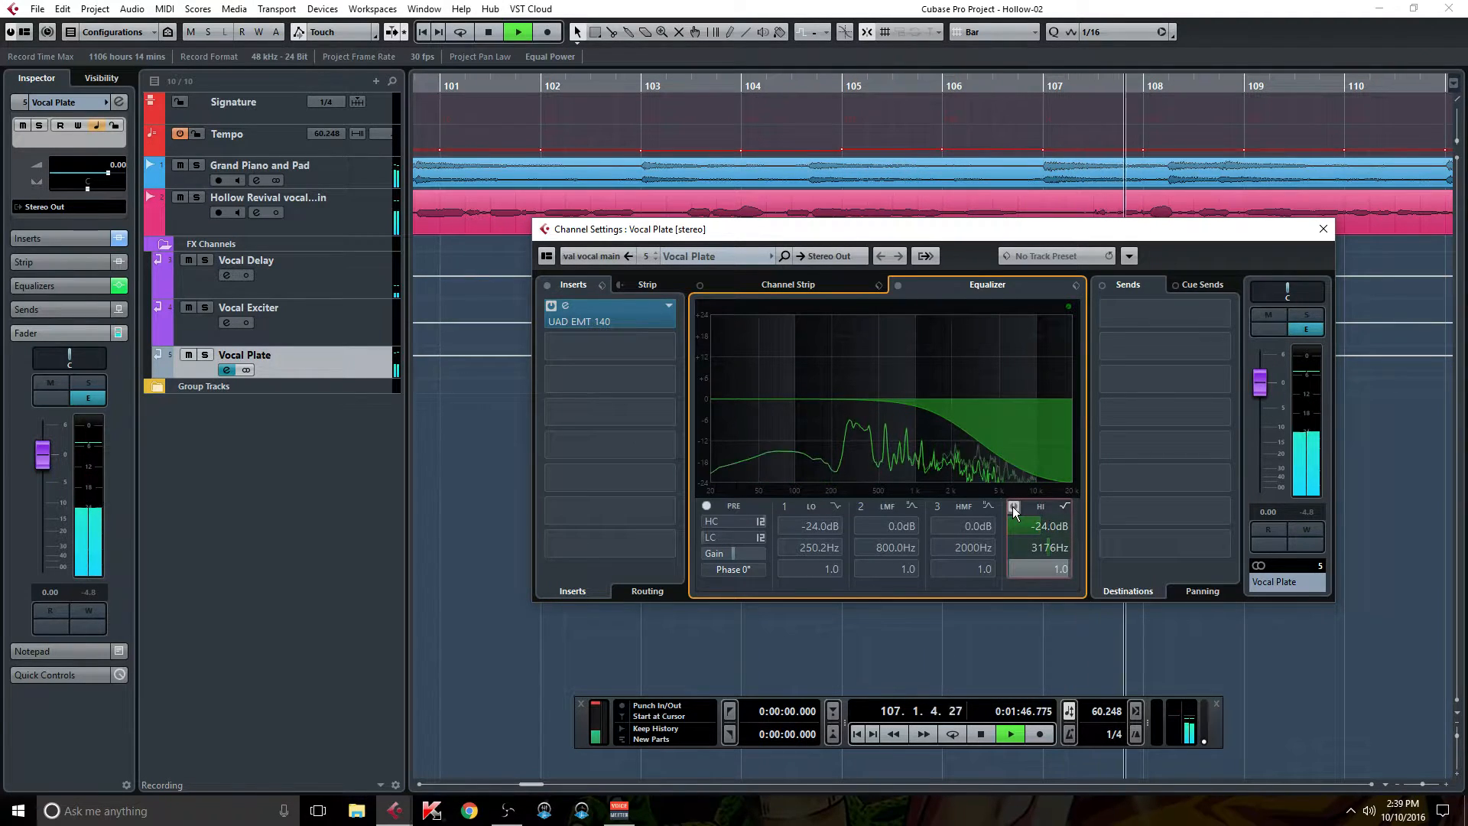
Turn EQ band 1 back on and compare the plate reverb with the whole equalizer bypassed and active, ending with it active and playback stopped.
{"action": "left_click", "coordinate": [785, 506]}
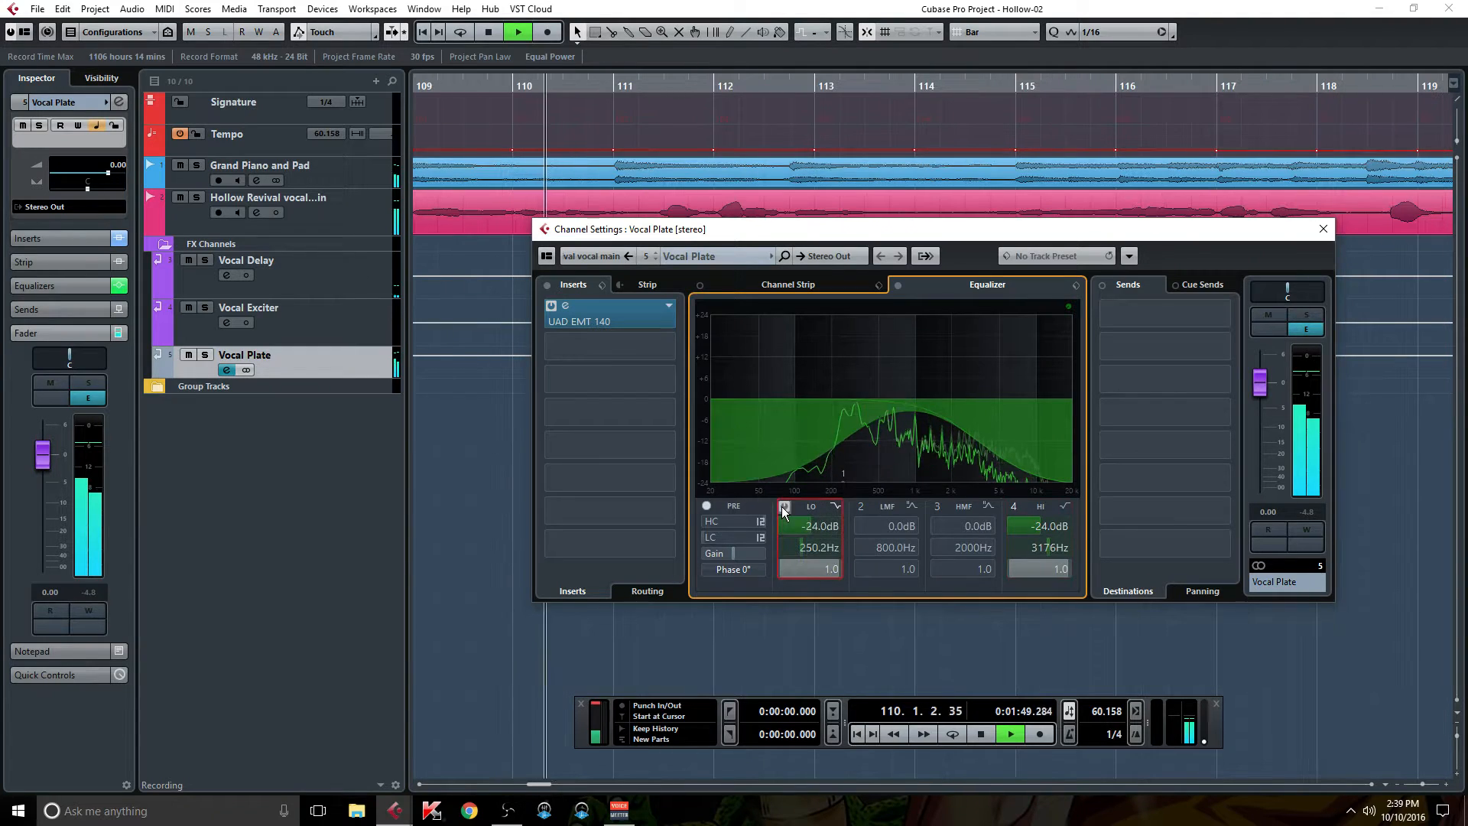
{"action": "left_click", "coordinate": [899, 286]}
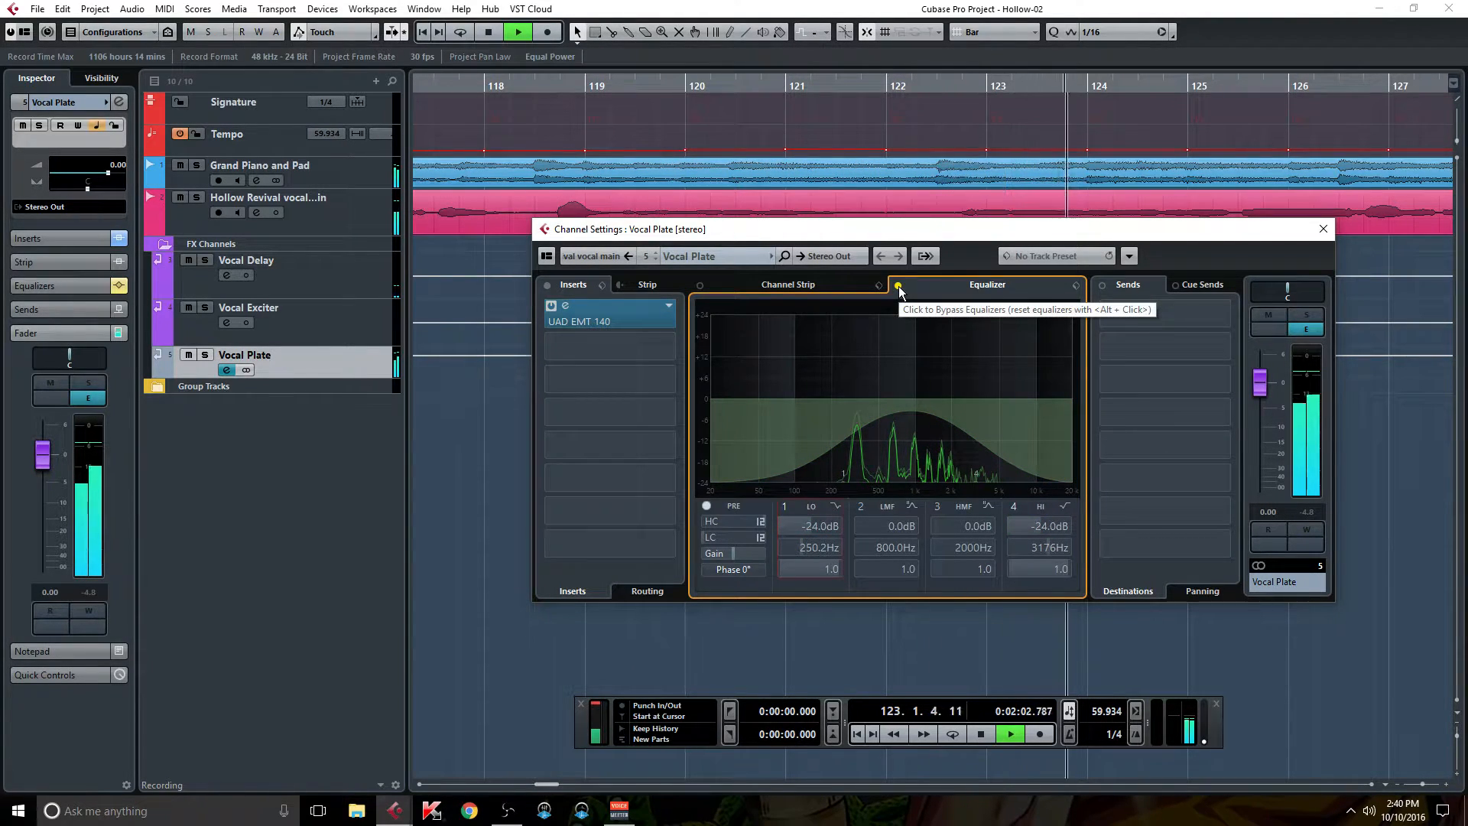
{"action": "left_click", "coordinate": [898, 286]}
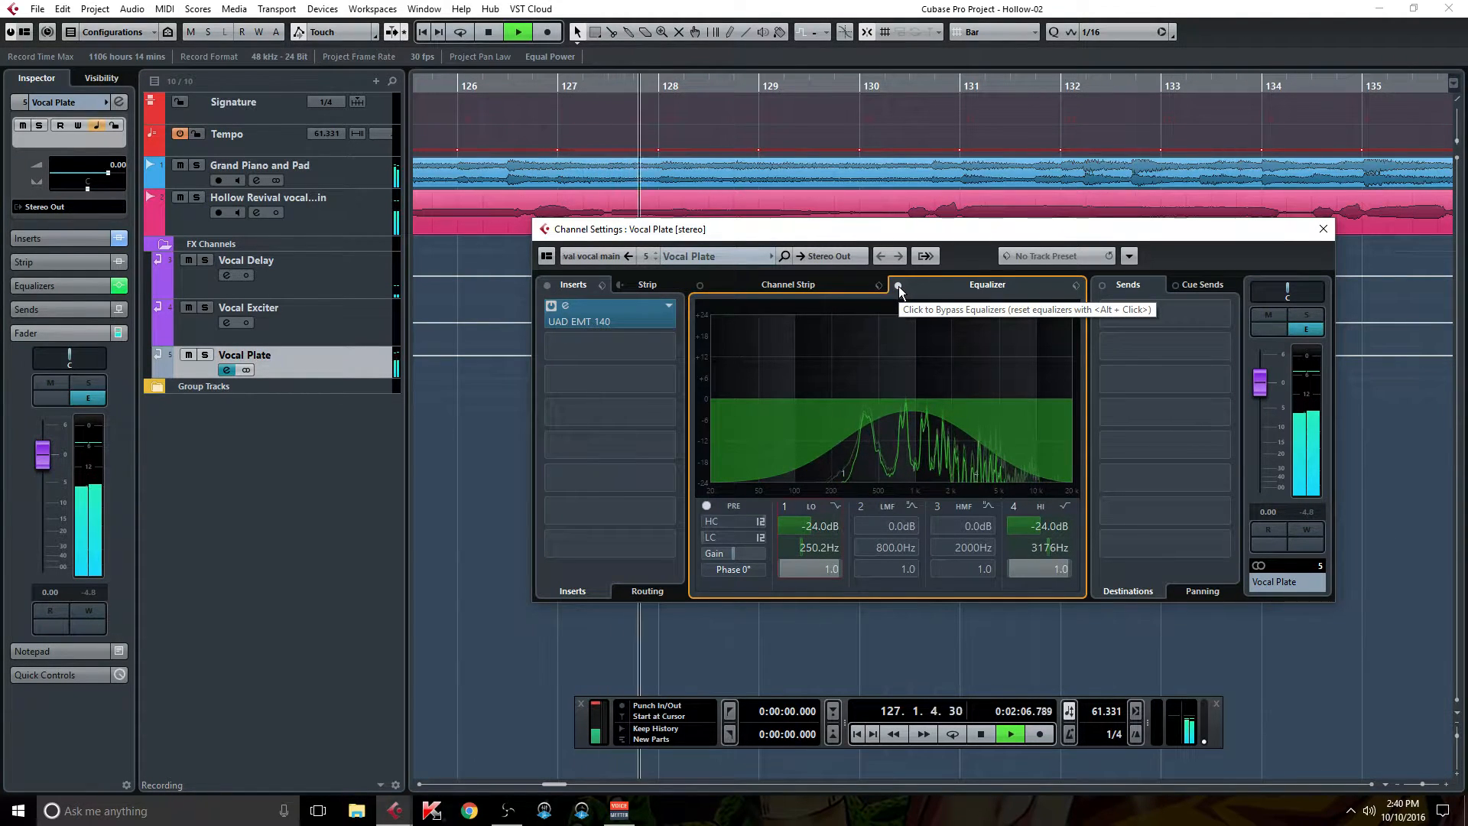
{"action": "left_click", "coordinate": [899, 286]}
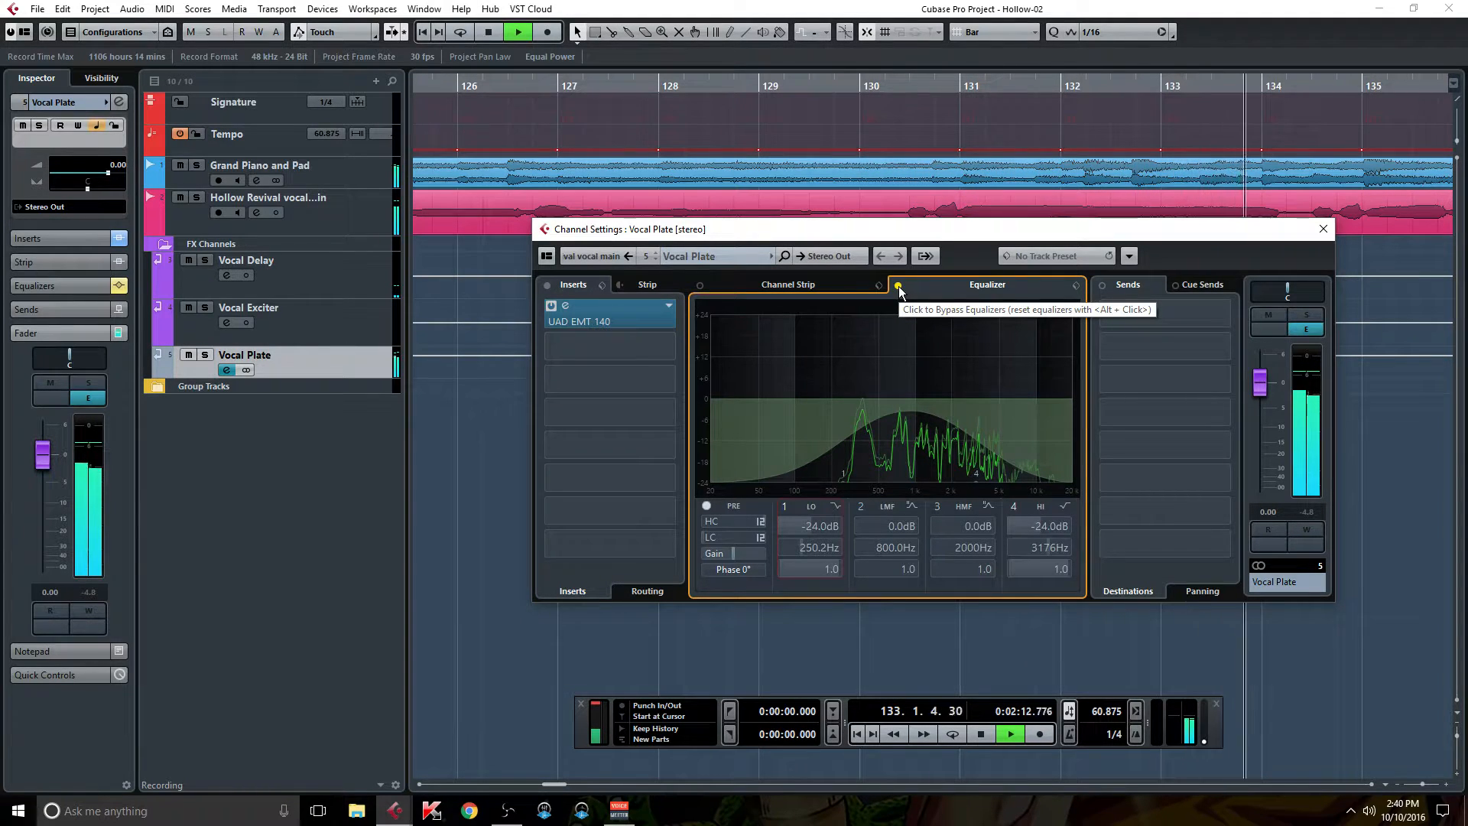
{"action": "left_click", "coordinate": [898, 286]}
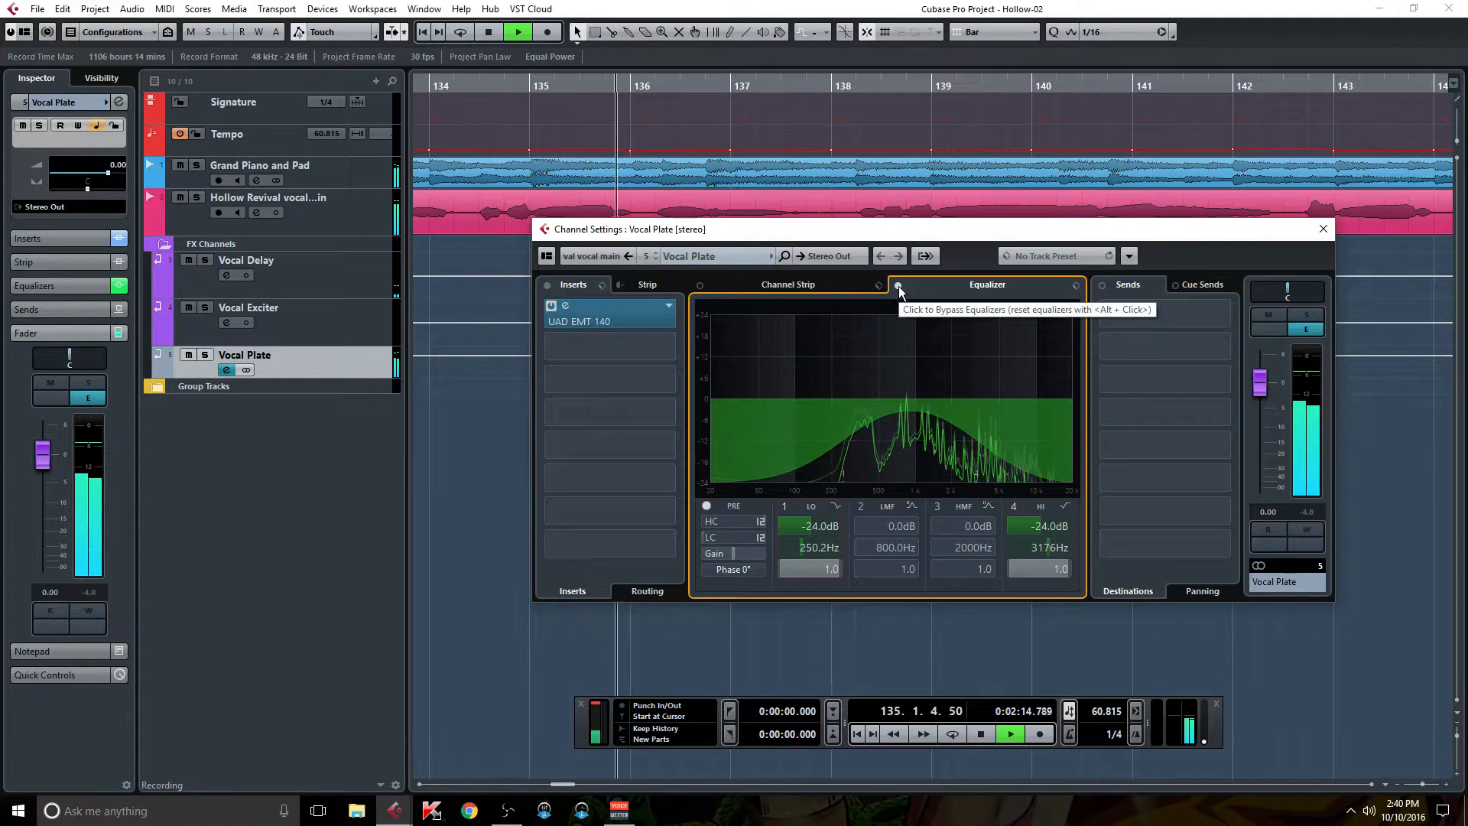
{"action": "key", "text": "space"}
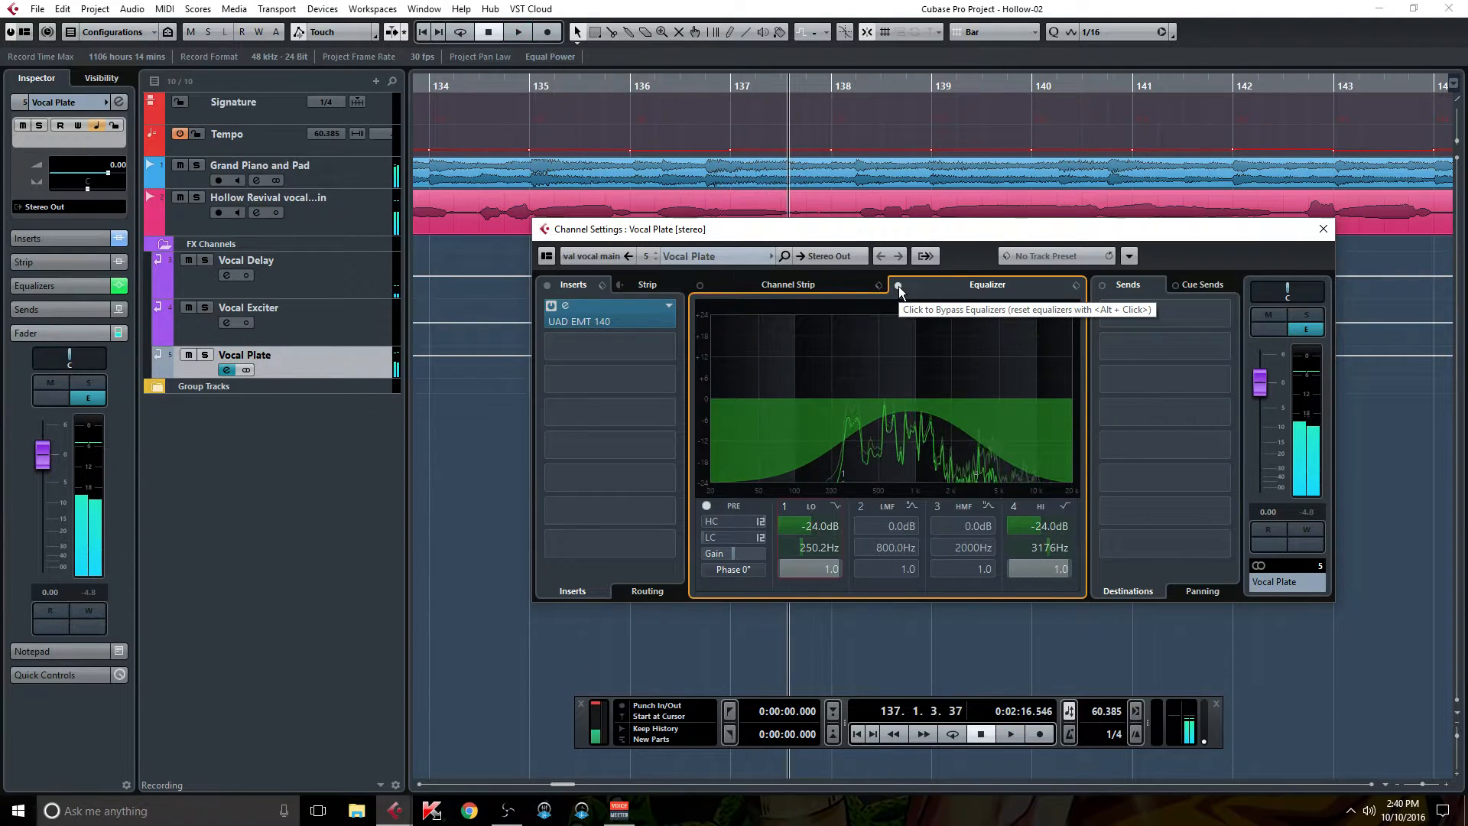